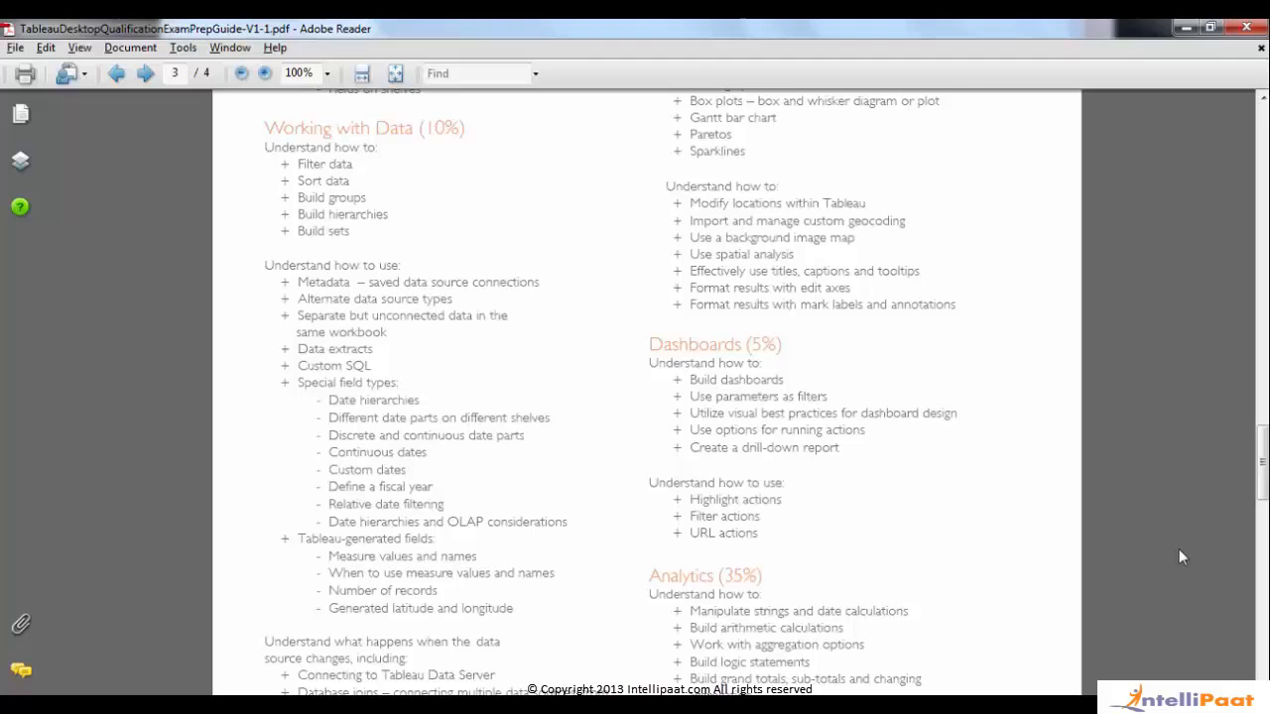
Read through the remaining exam topics and the sample questions, ending at the Hands-On section on page 4.
scroll(1180, 550, down, 5)
scroll(1179, 555, down, 1)
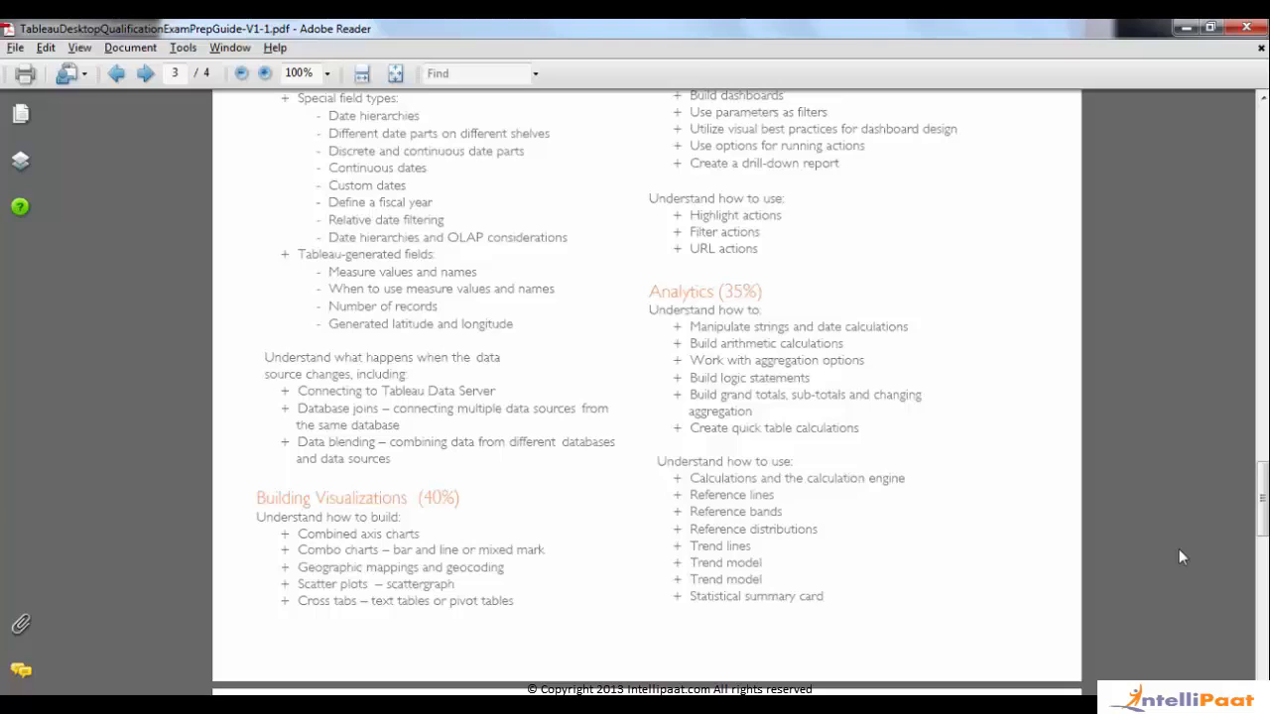
scroll(1179, 556, down, 5)
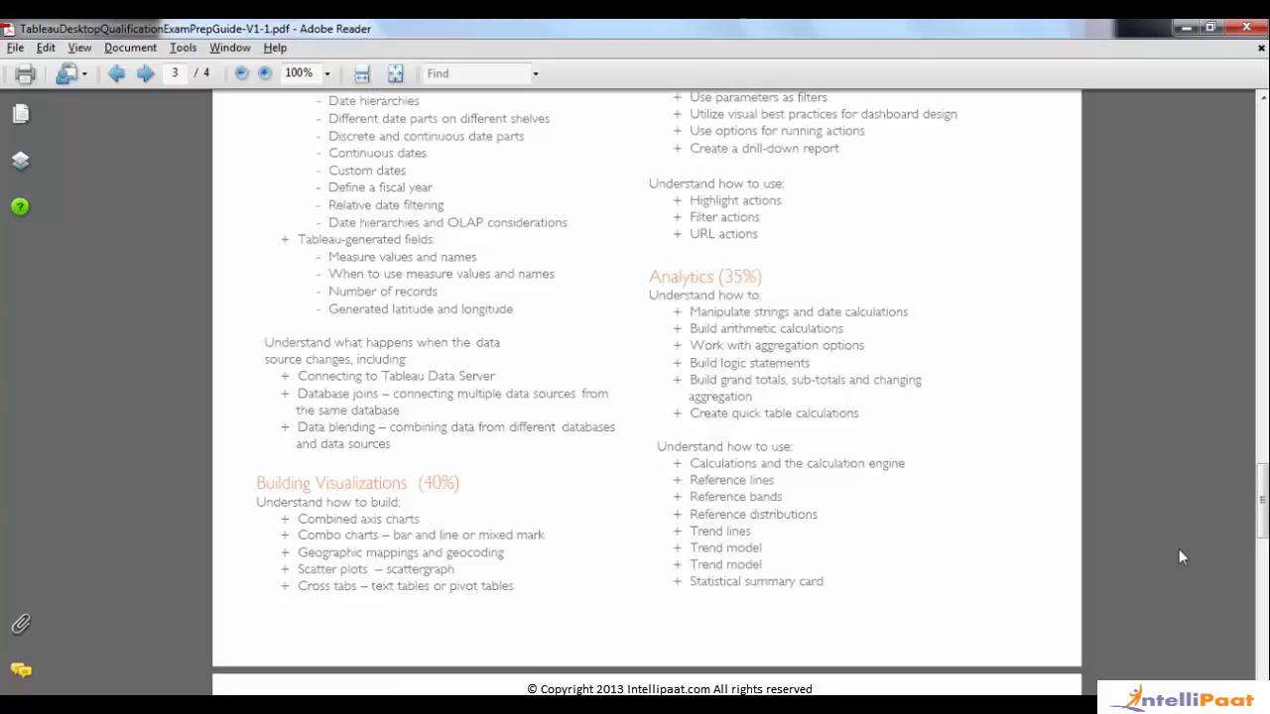
scroll(1180, 556, down, 6)
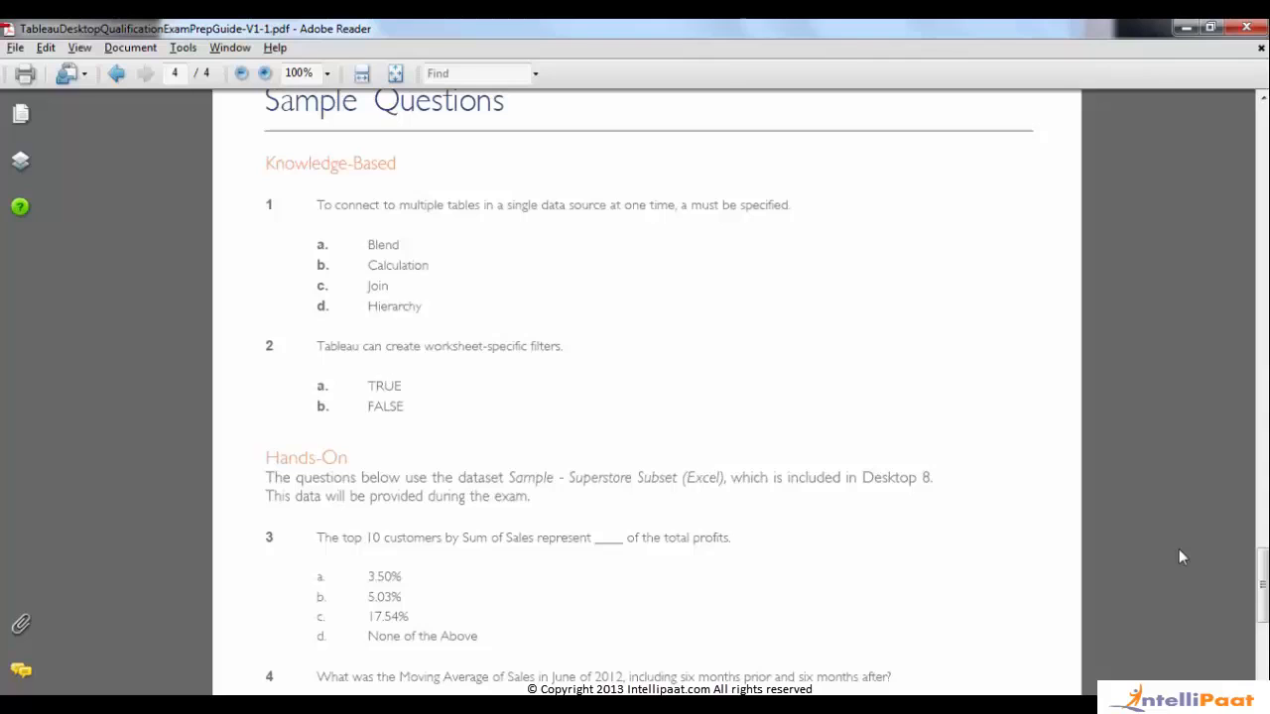
scroll(1179, 549, down, 5)
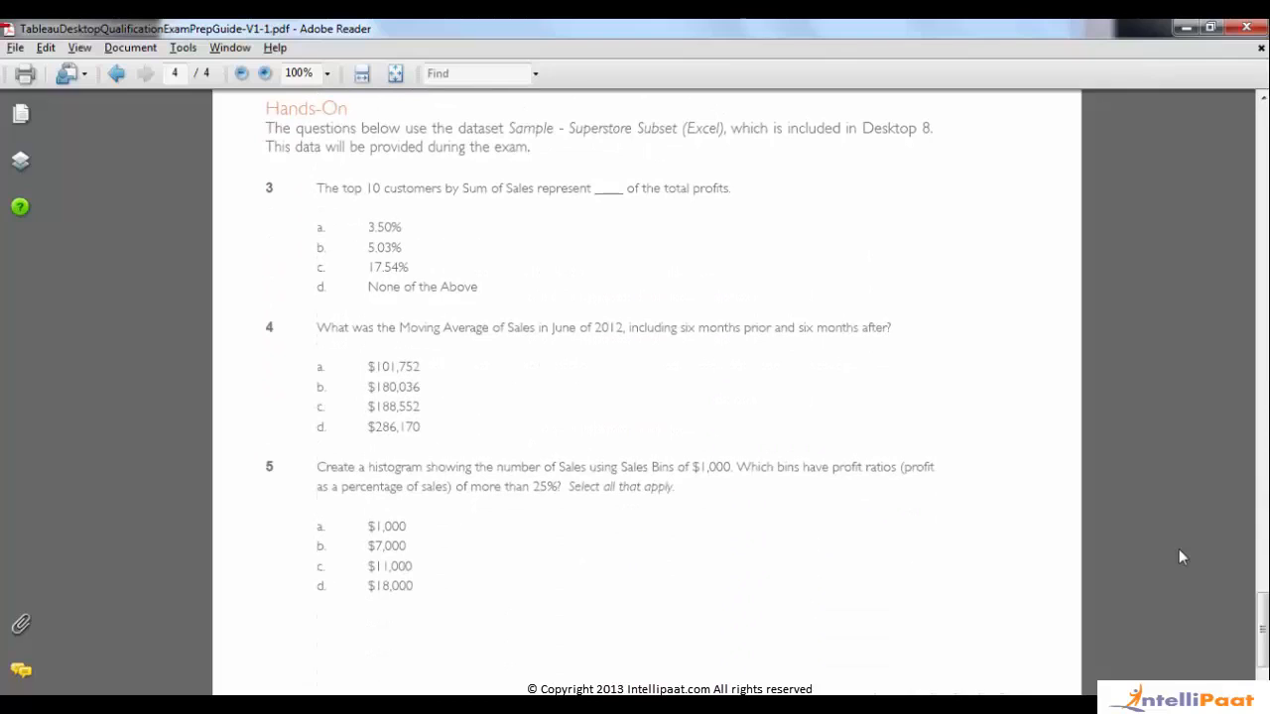
scroll(1178, 551, up, 1)
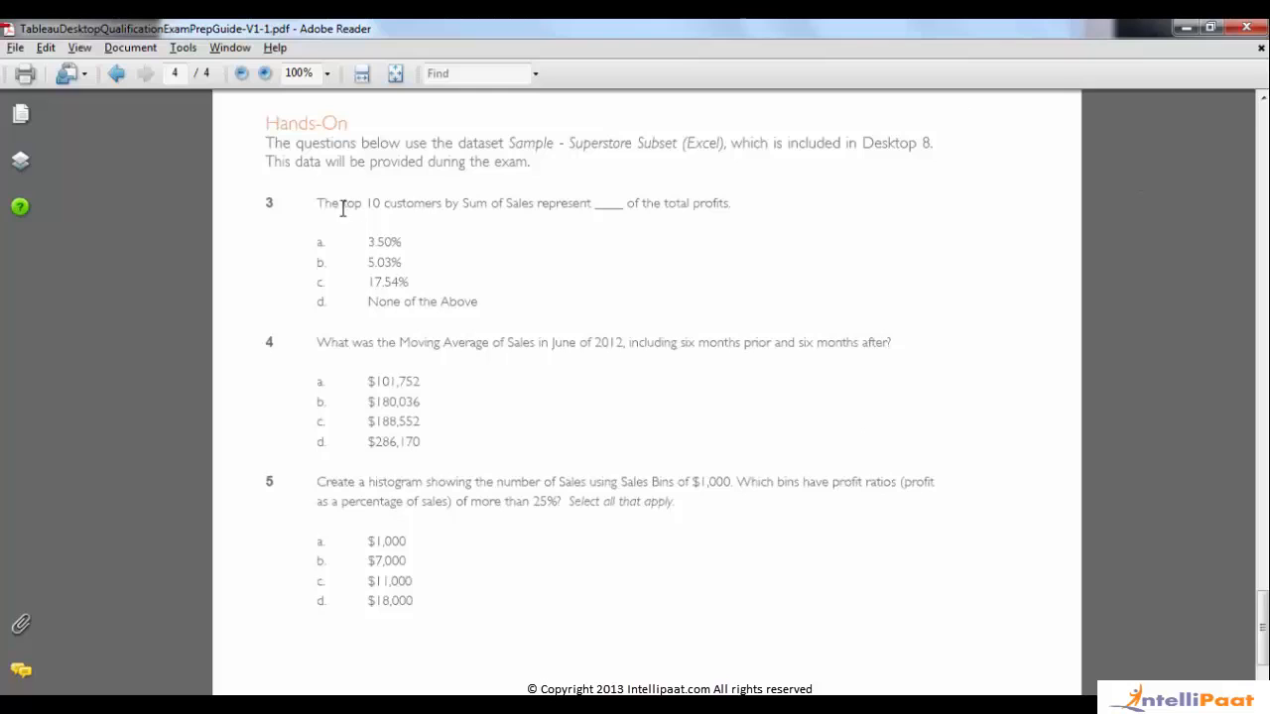
Highlight the text of question 3 about the top 10 customers, then switch to the Book2 workbook in Tableau.
drag(318, 203, 692, 202)
click(679, 220)
mouse_move(488, 694)
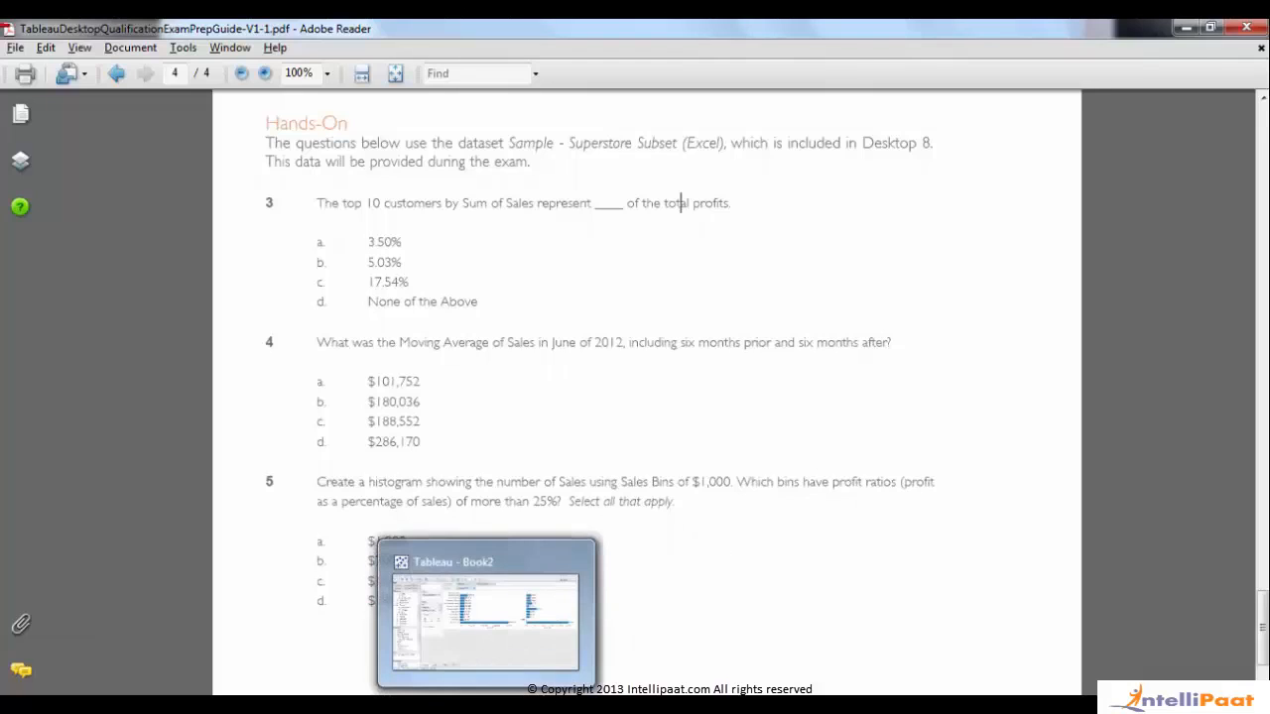
click(493, 661)
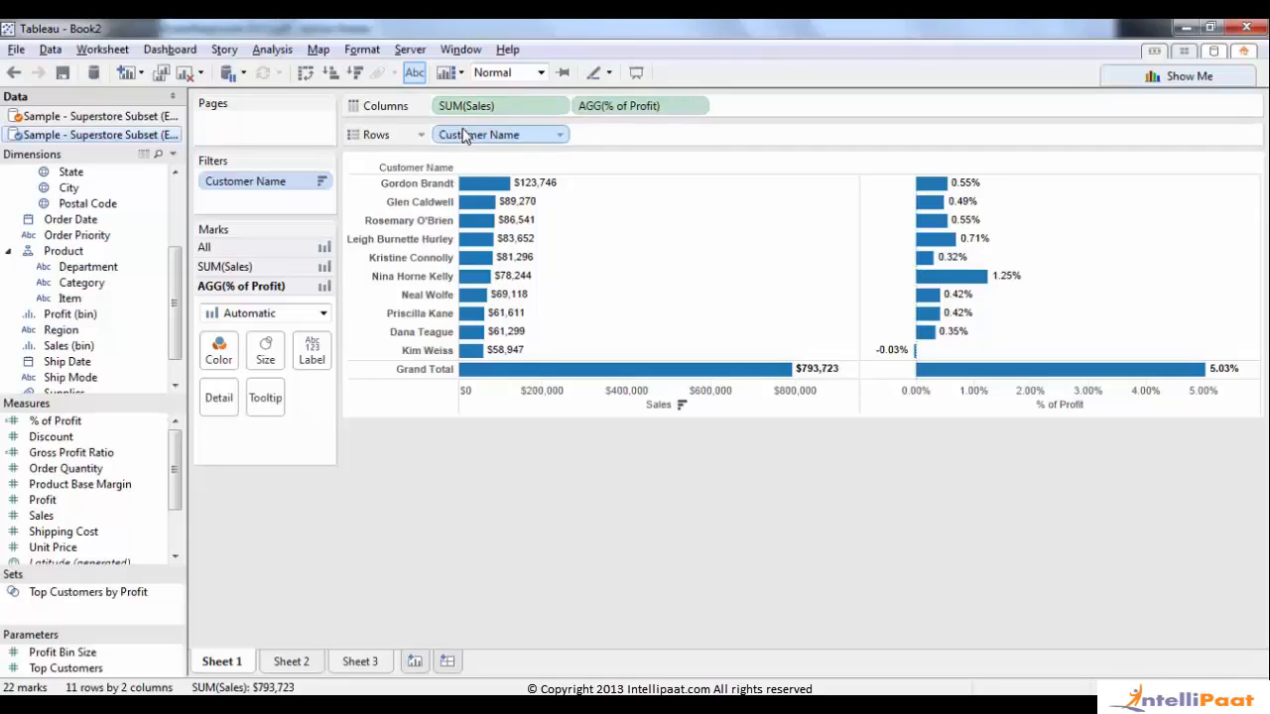
Inspect the Top condition of the Customer Name filter, cancel the dialog, and check the grand total of % of Profit.
click(561, 137)
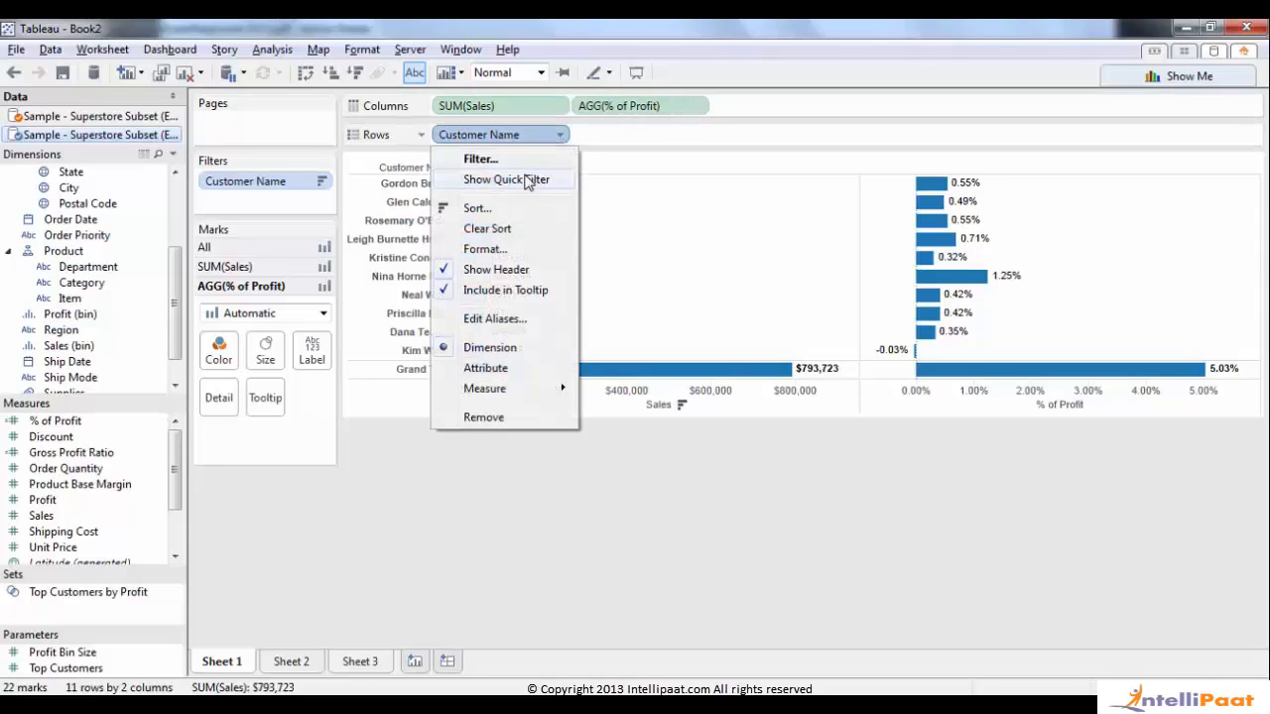
click(523, 161)
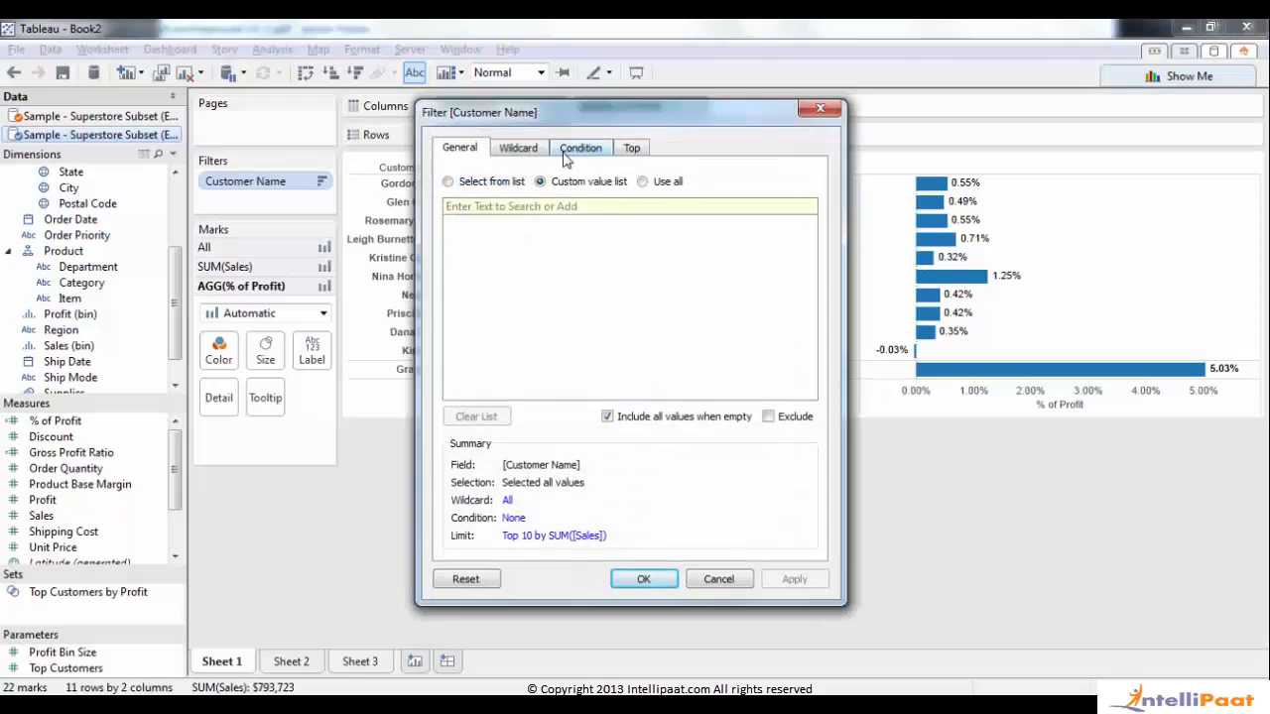
click(633, 148)
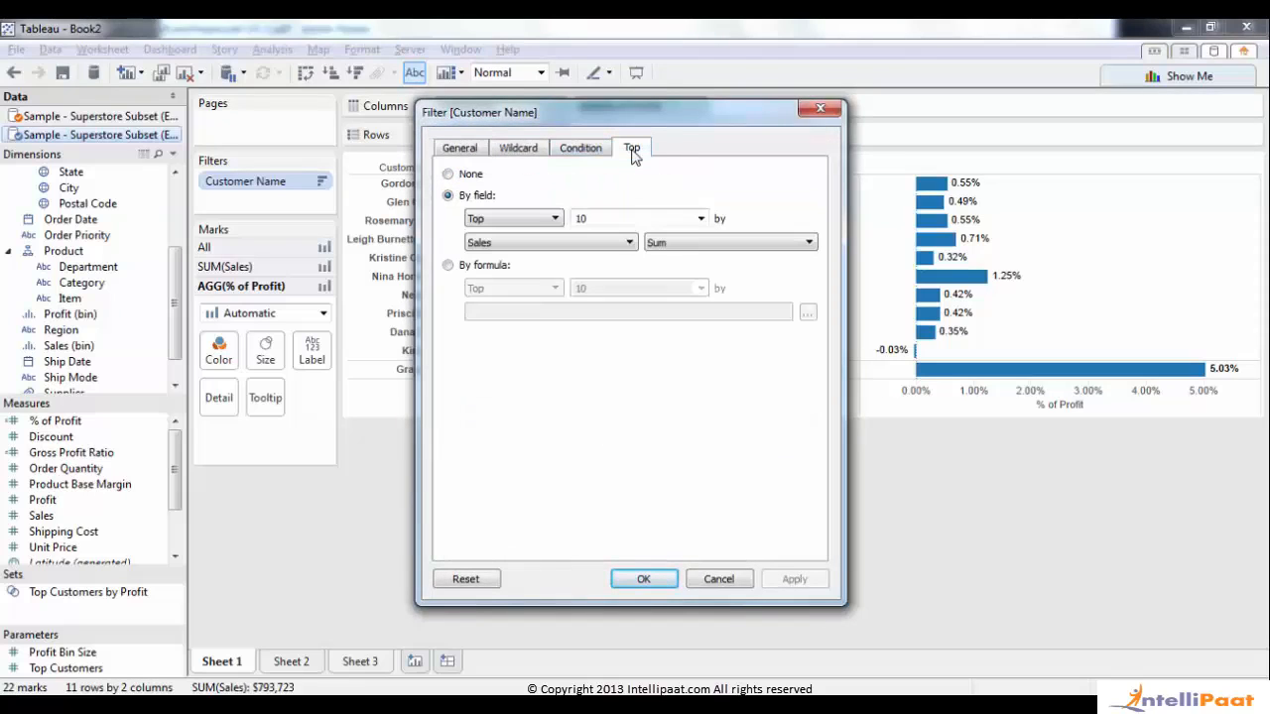
click(716, 580)
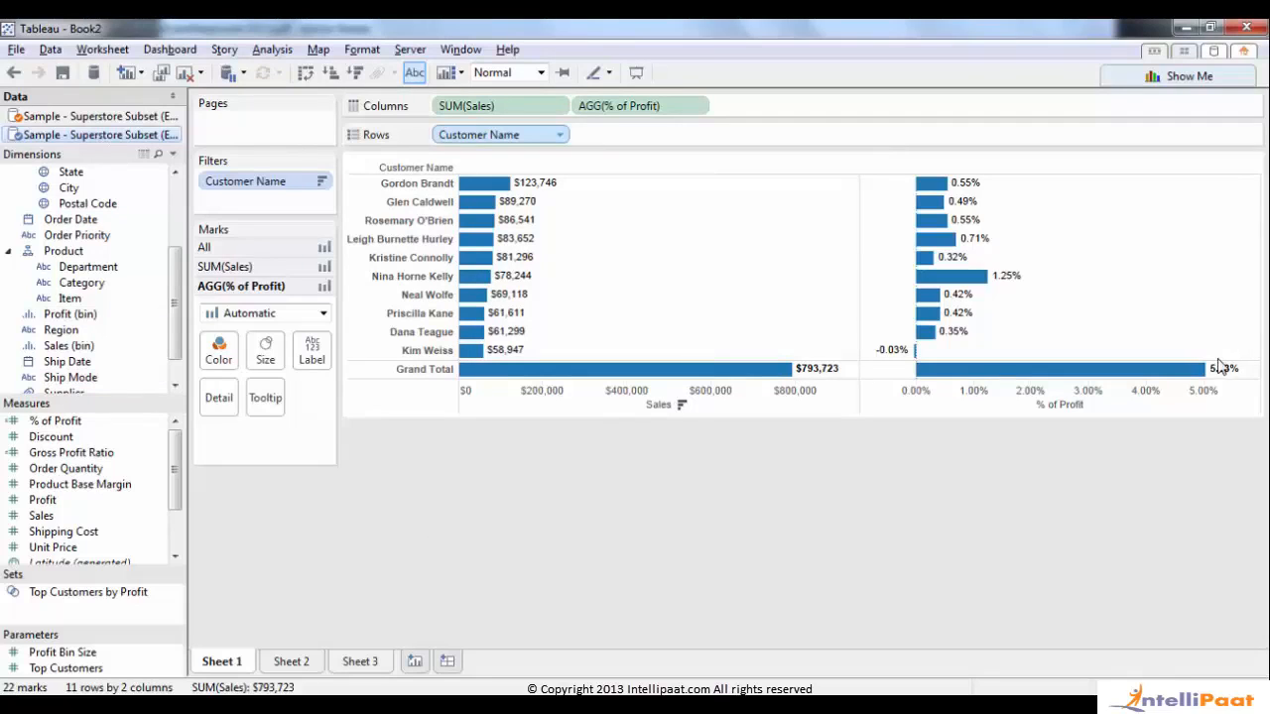
mouse_move(1220, 368)
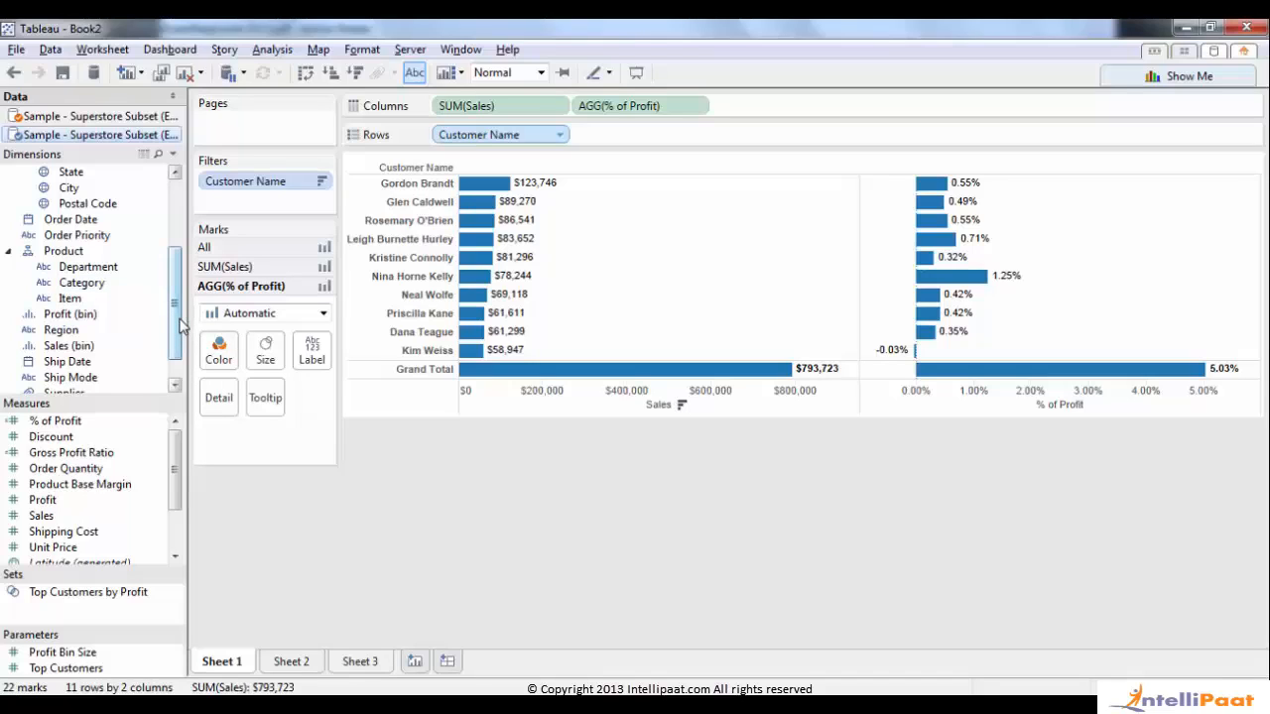
Compare the fields of the two Superstore Subset data sources and return to the second one.
right_click(88, 133)
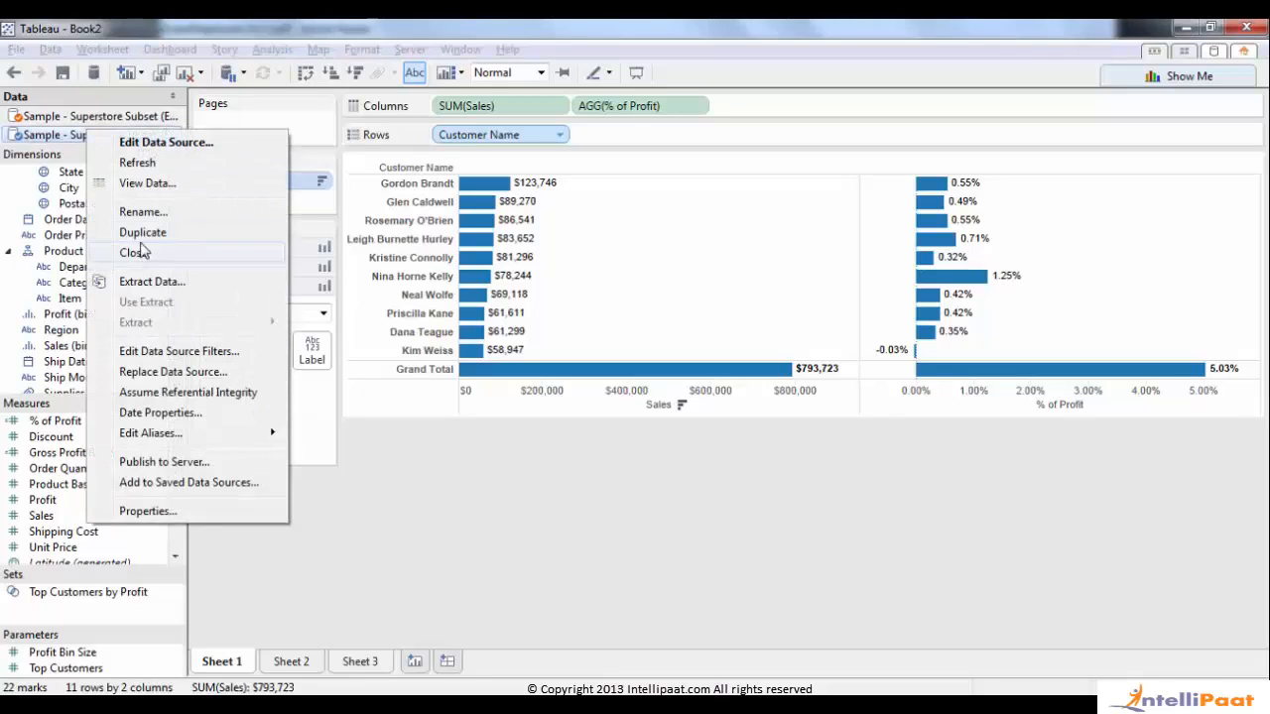
key(Escape)
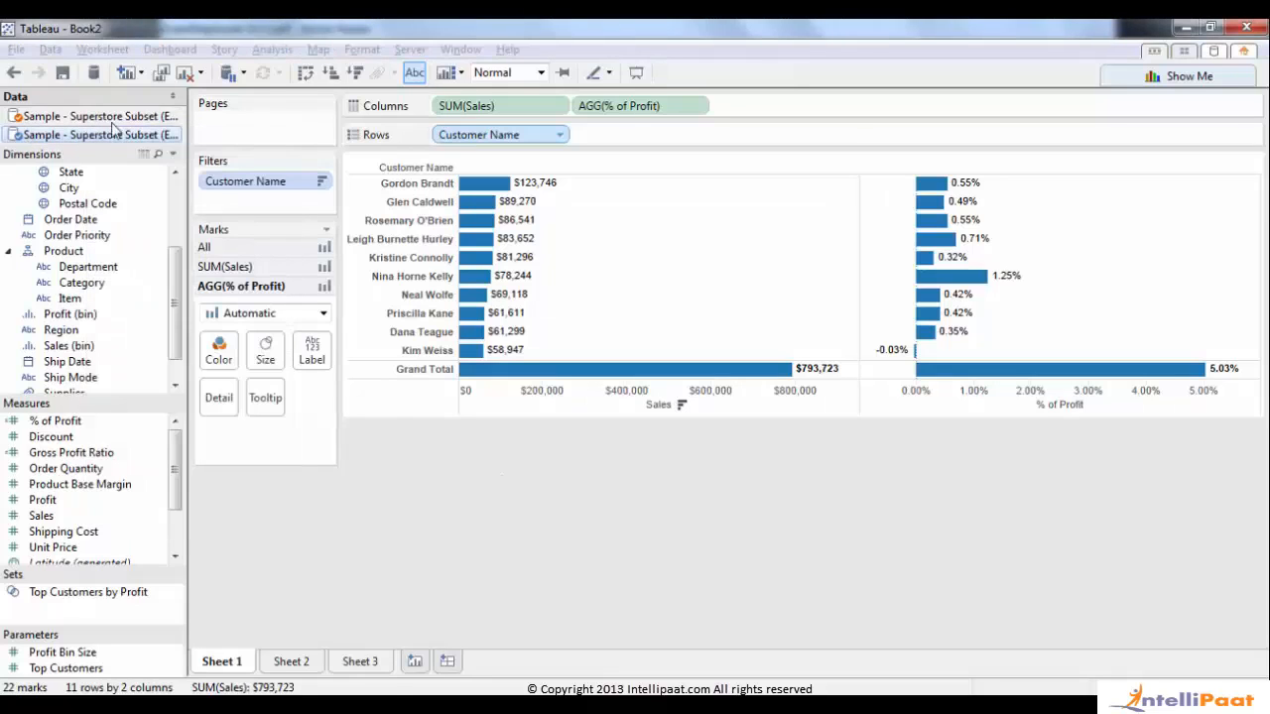
click(102, 117)
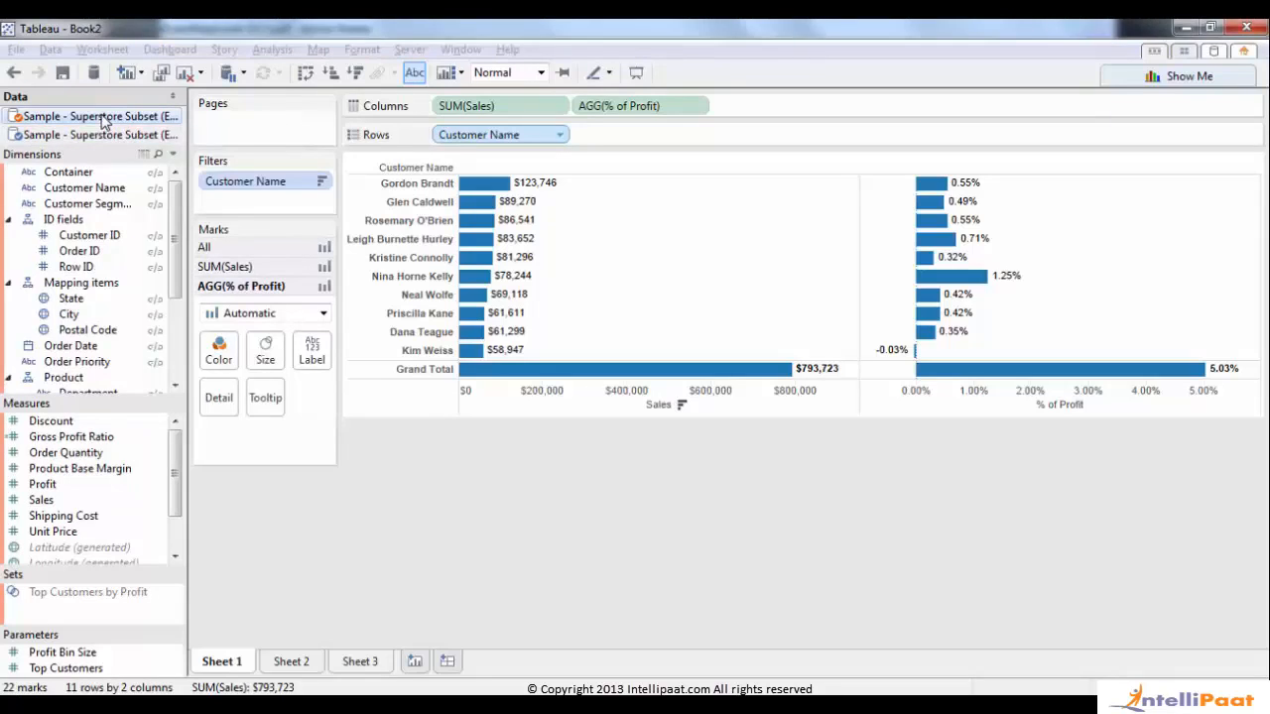
click(94, 135)
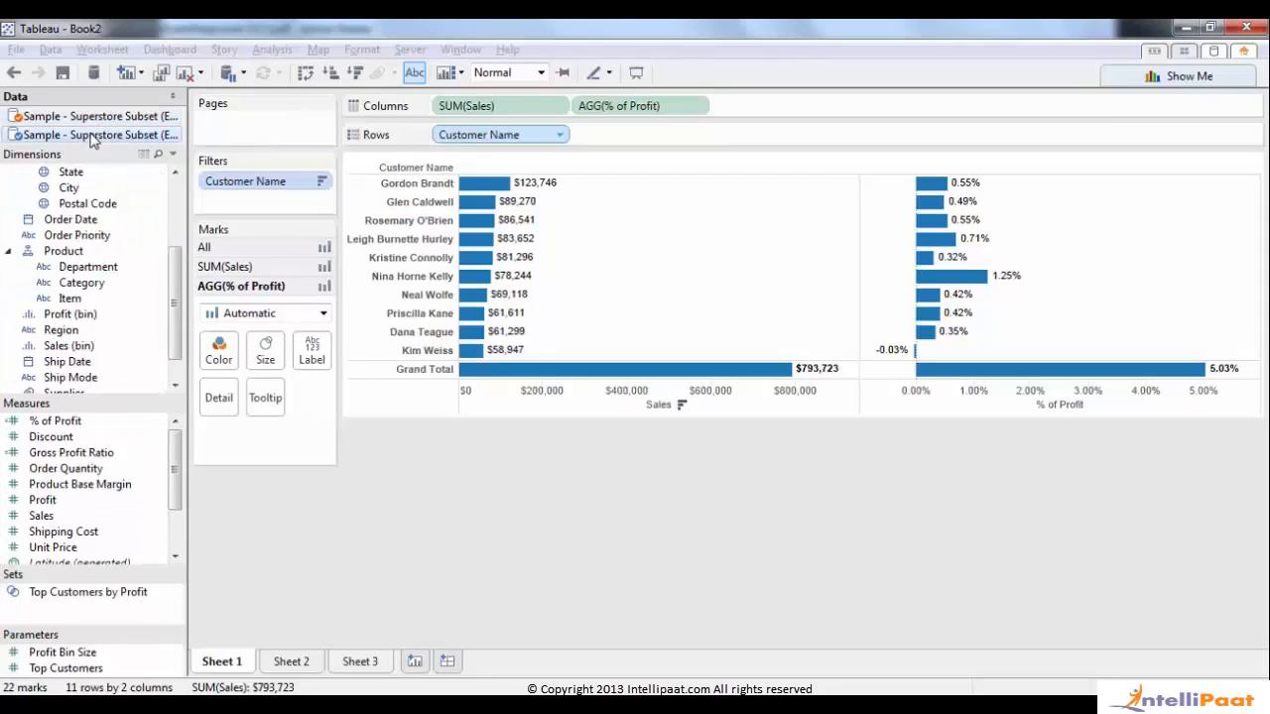
Open the % of Profit calculated field, examine its numerator and denominator, and move the editor clear of the chart.
right_click(78, 421)
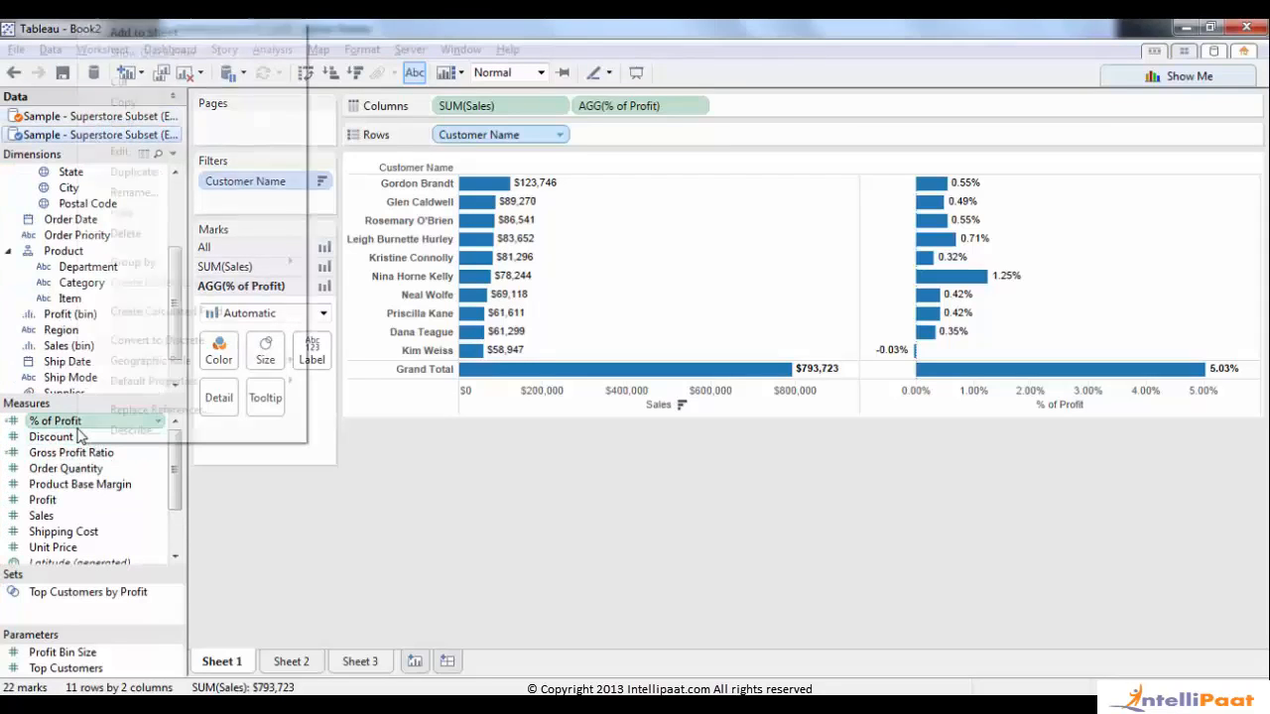
click(123, 152)
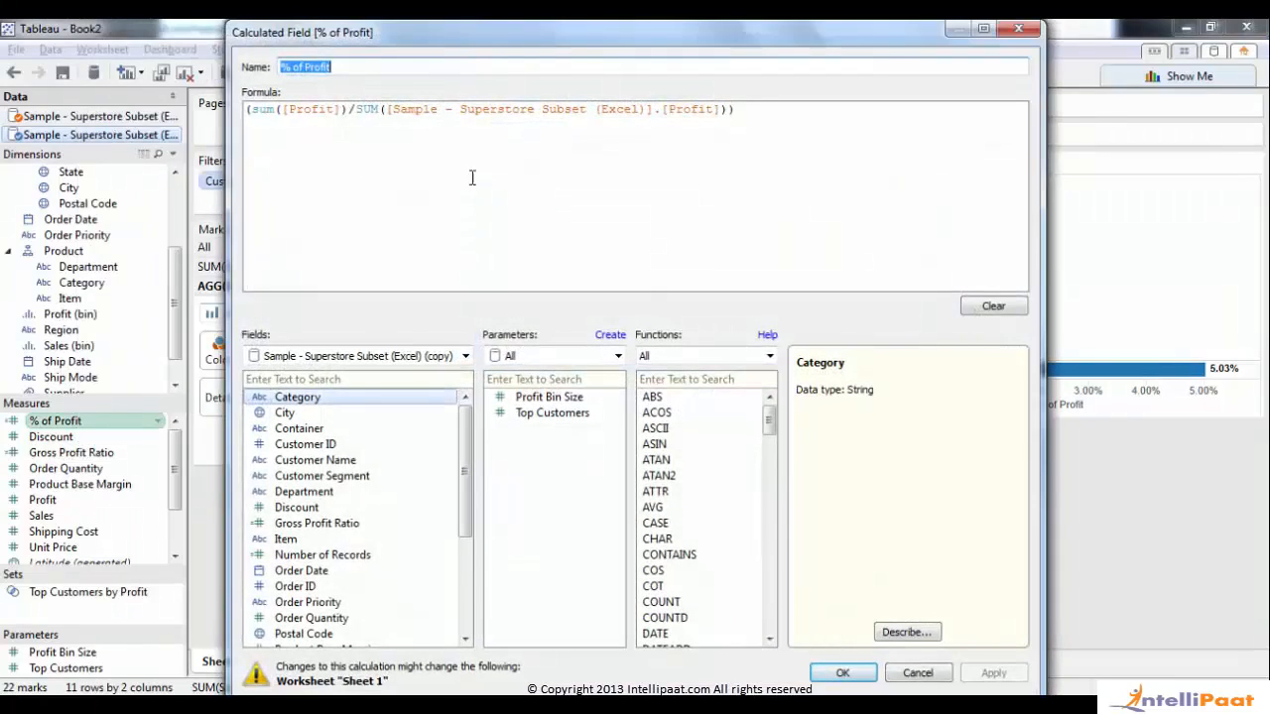
drag(347, 109, 252, 112)
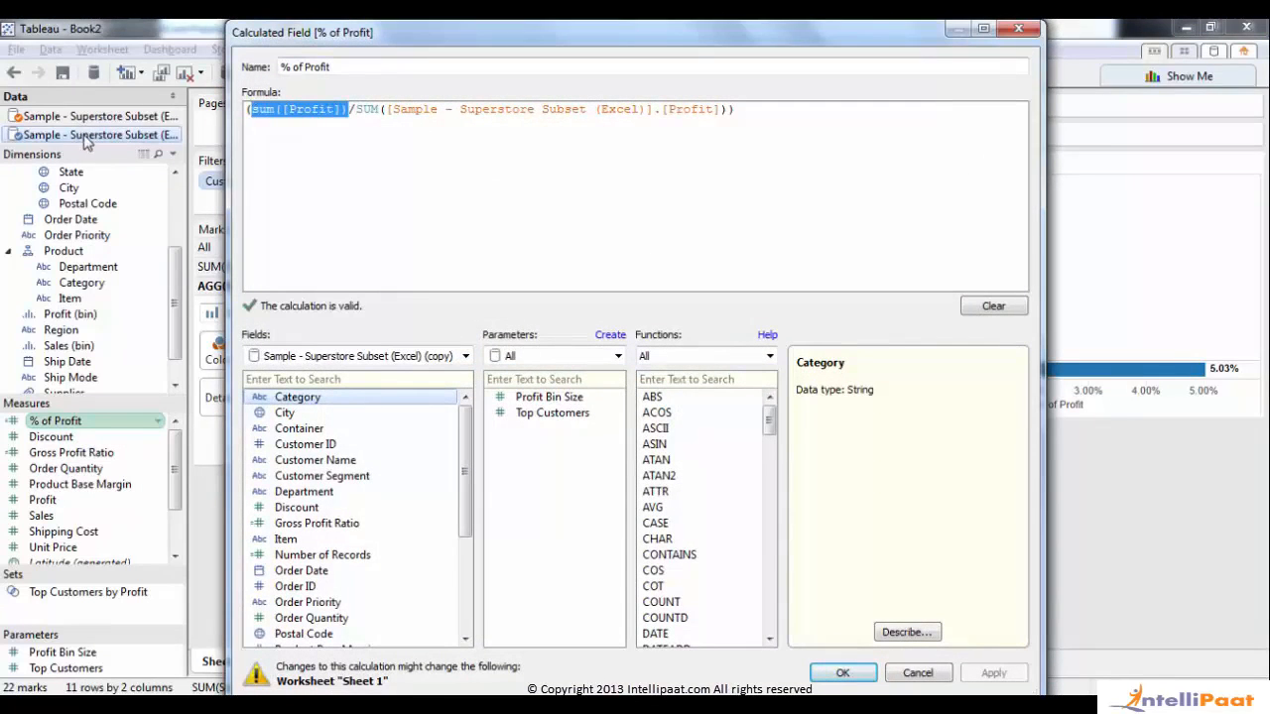
drag(355, 109, 721, 109)
drag(687, 40, 710, 381)
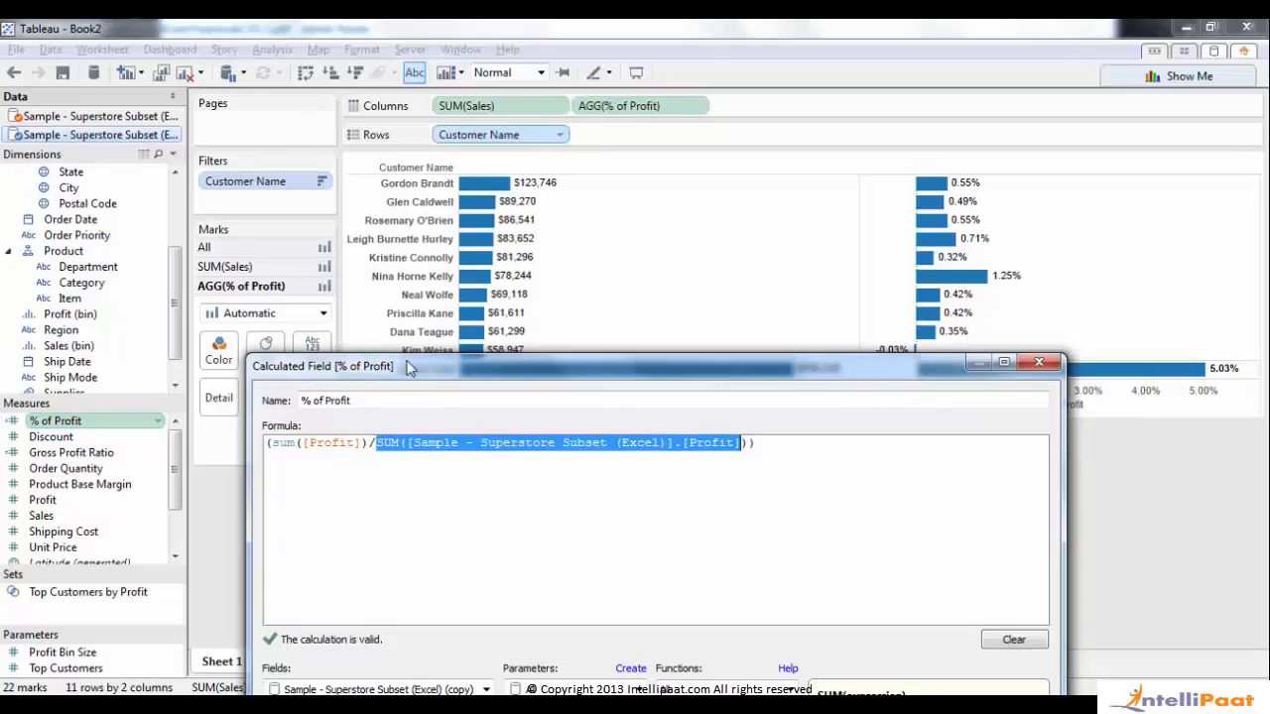
Review both parts of the % of Profit formula against the customer view and close the editor without changes.
drag(367, 442, 287, 442)
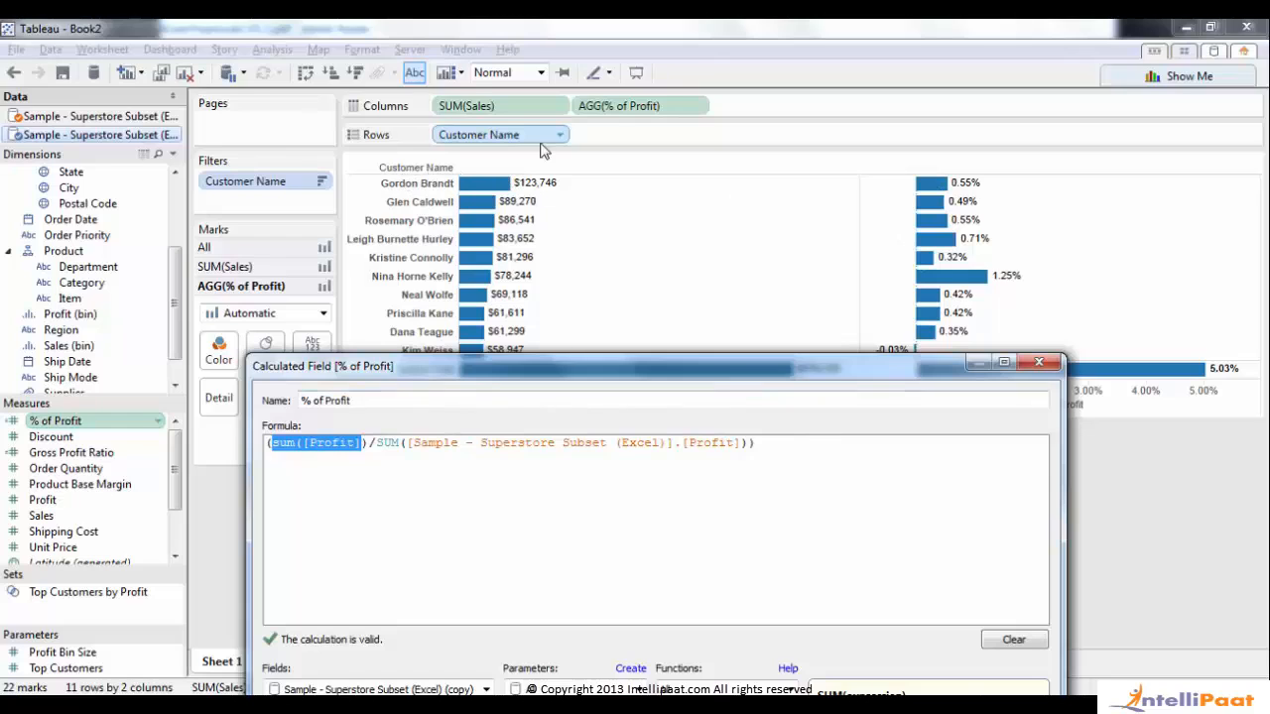
drag(369, 445, 236, 430)
drag(378, 443, 746, 437)
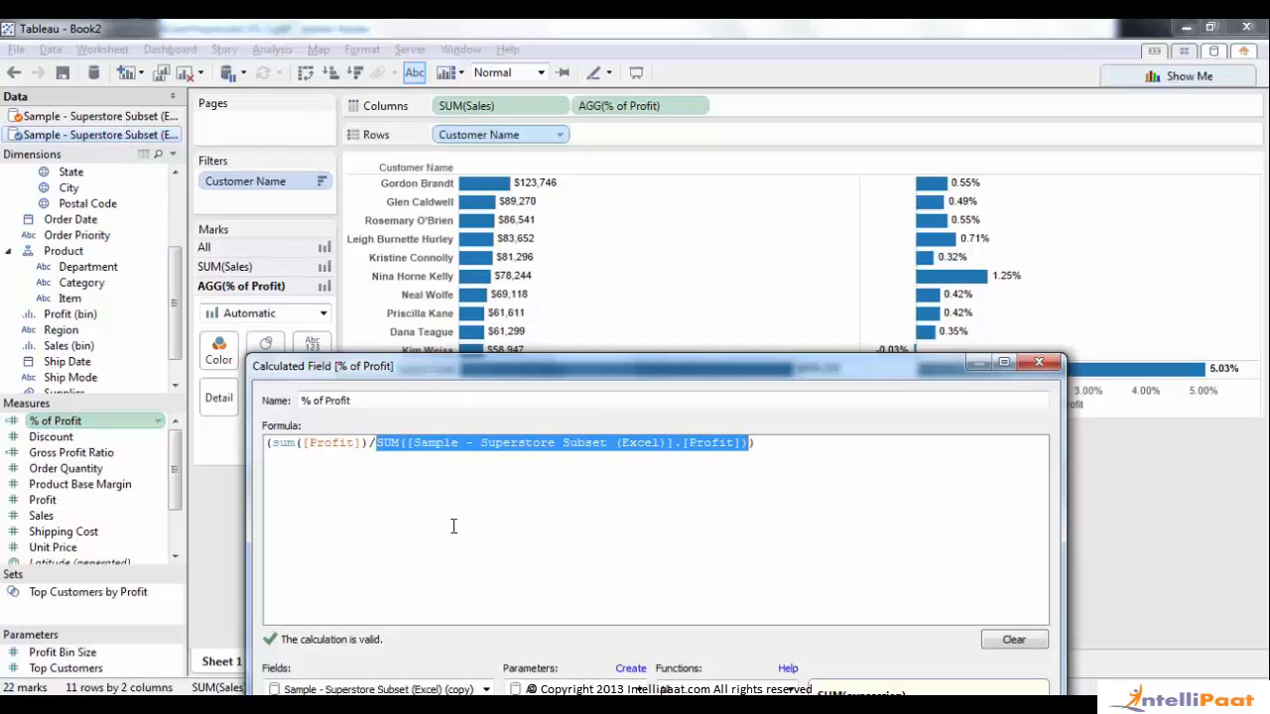
click(758, 460)
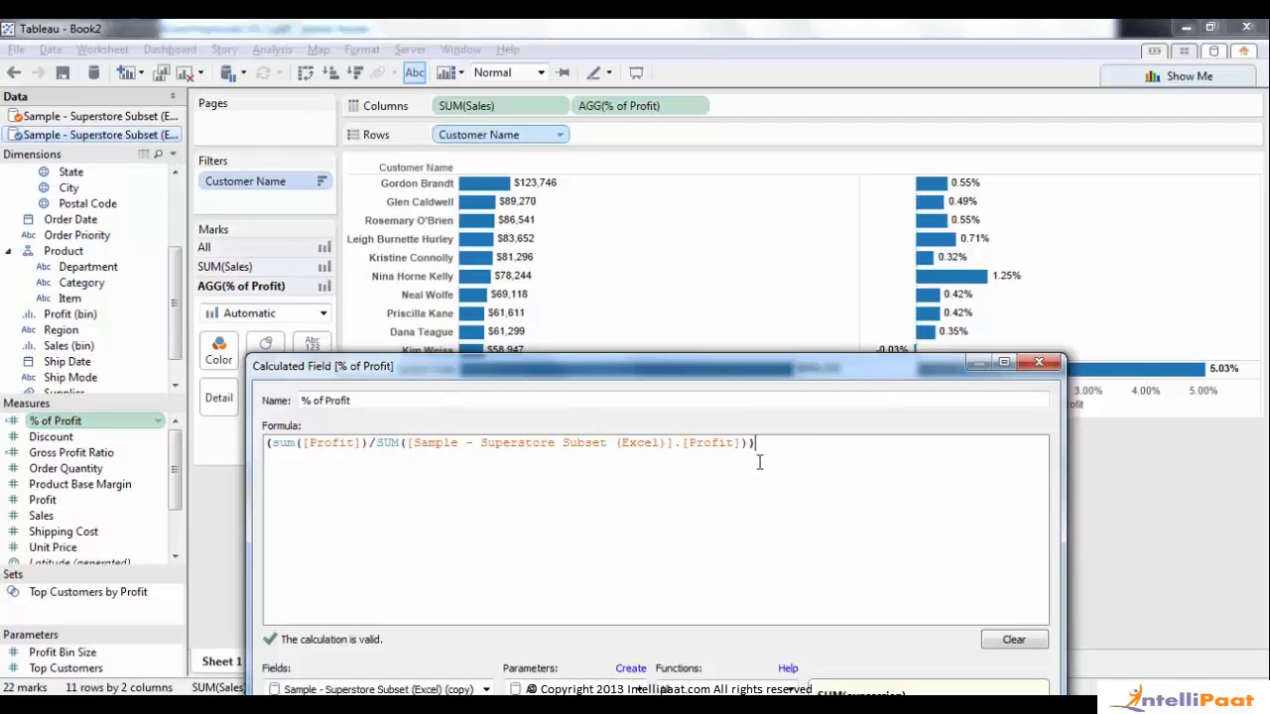
drag(780, 446, 238, 451)
click(1042, 365)
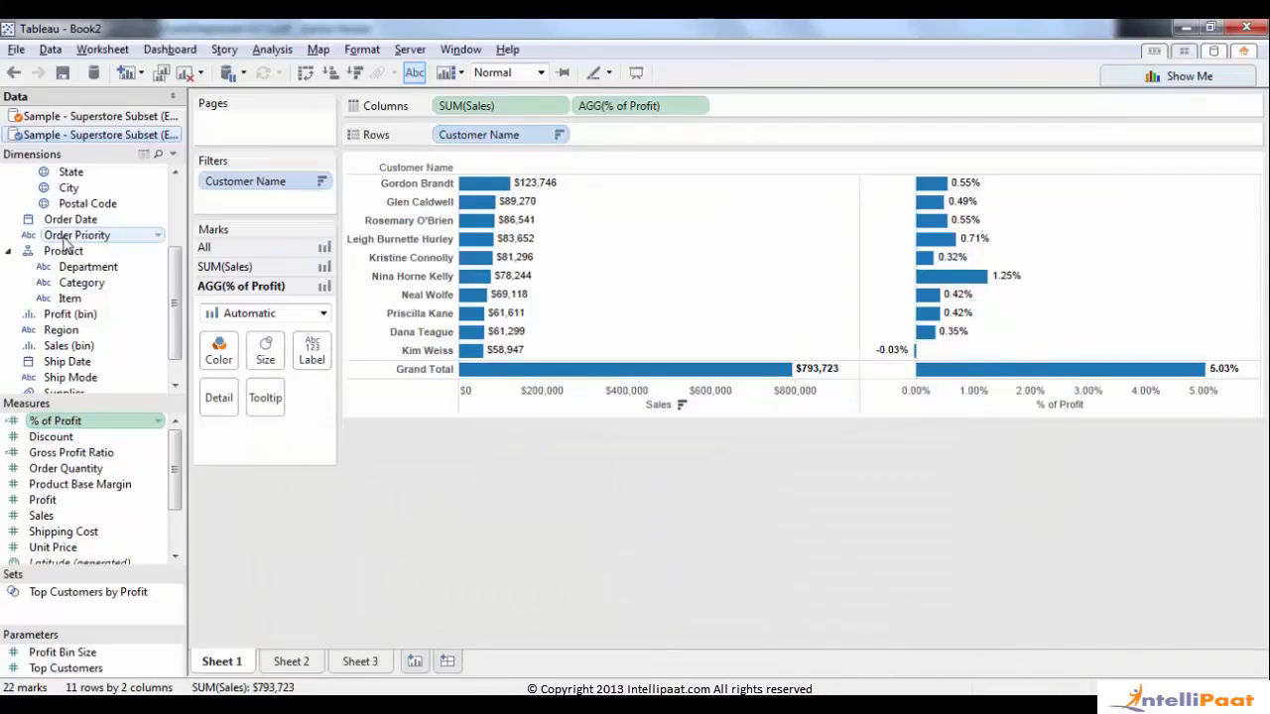
Look over the first Superstore Subset data source's dimensions, then reselect the second data source.
click(57, 118)
drag(180, 251, 180, 278)
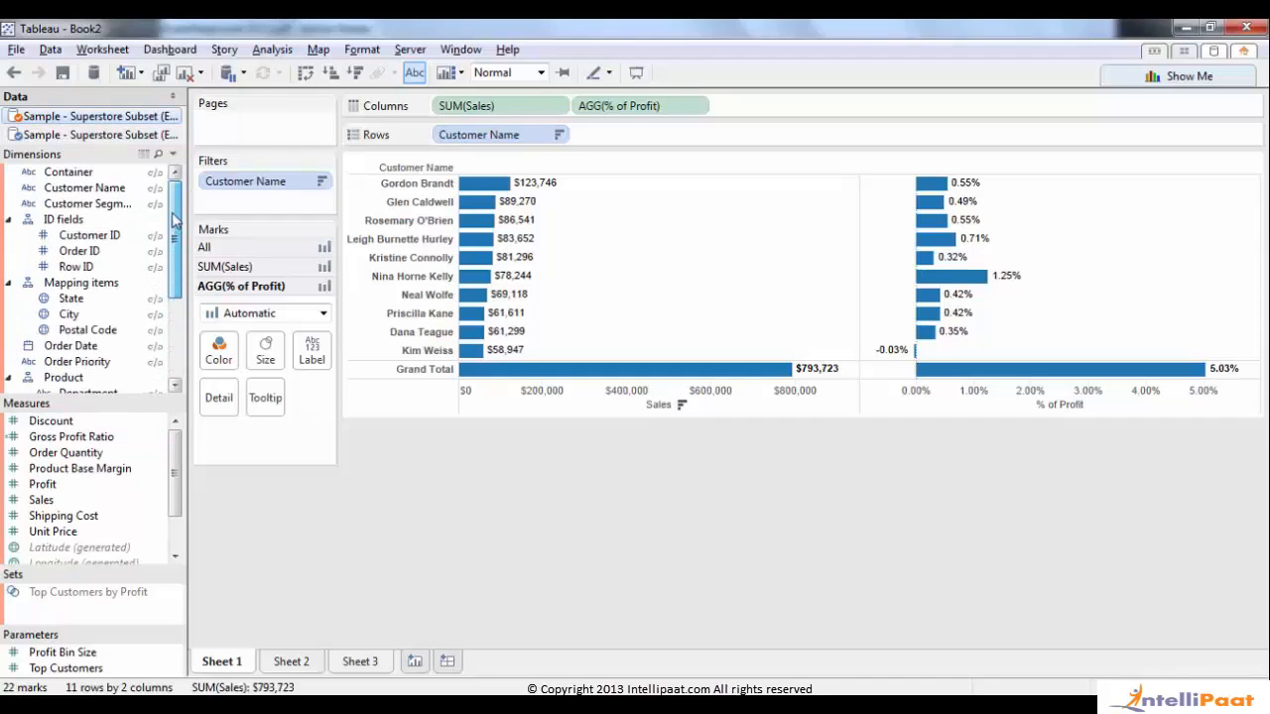
click(121, 136)
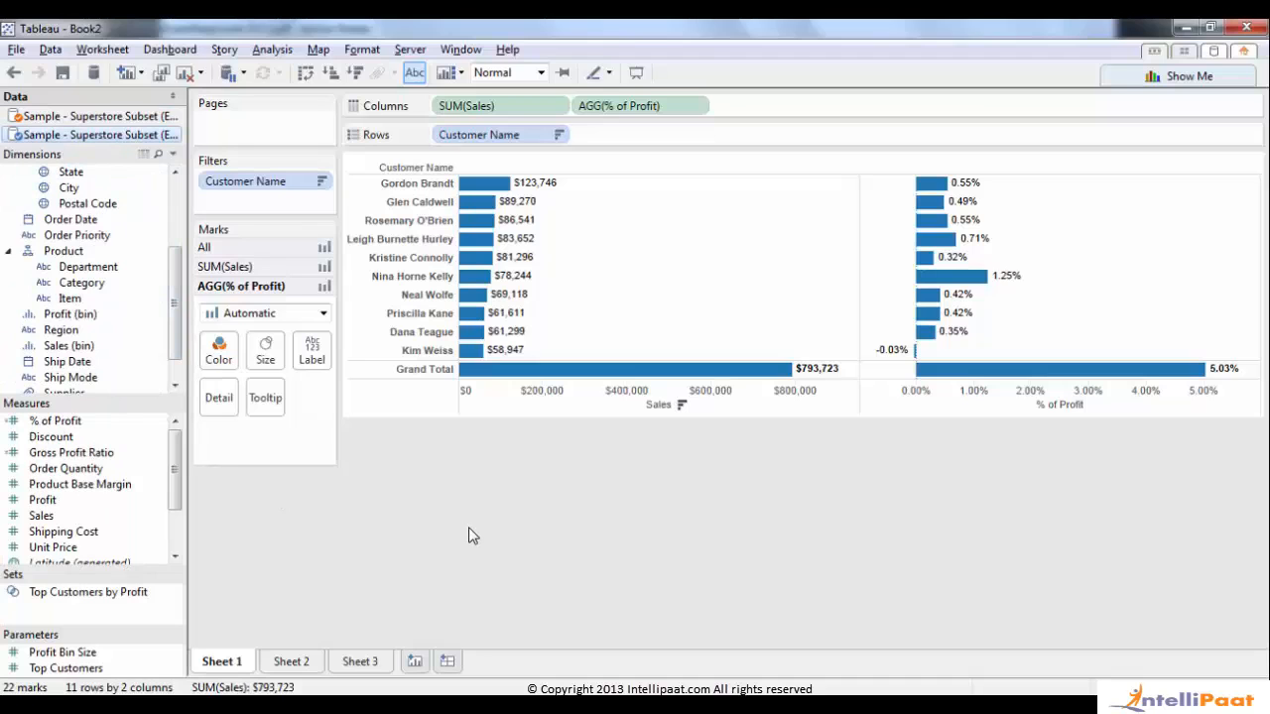
Switch to the qualification exam prep guide in Adobe Reader, highlight answer b, 5.03%, for question 3, and return to Tableau.
click(347, 706)
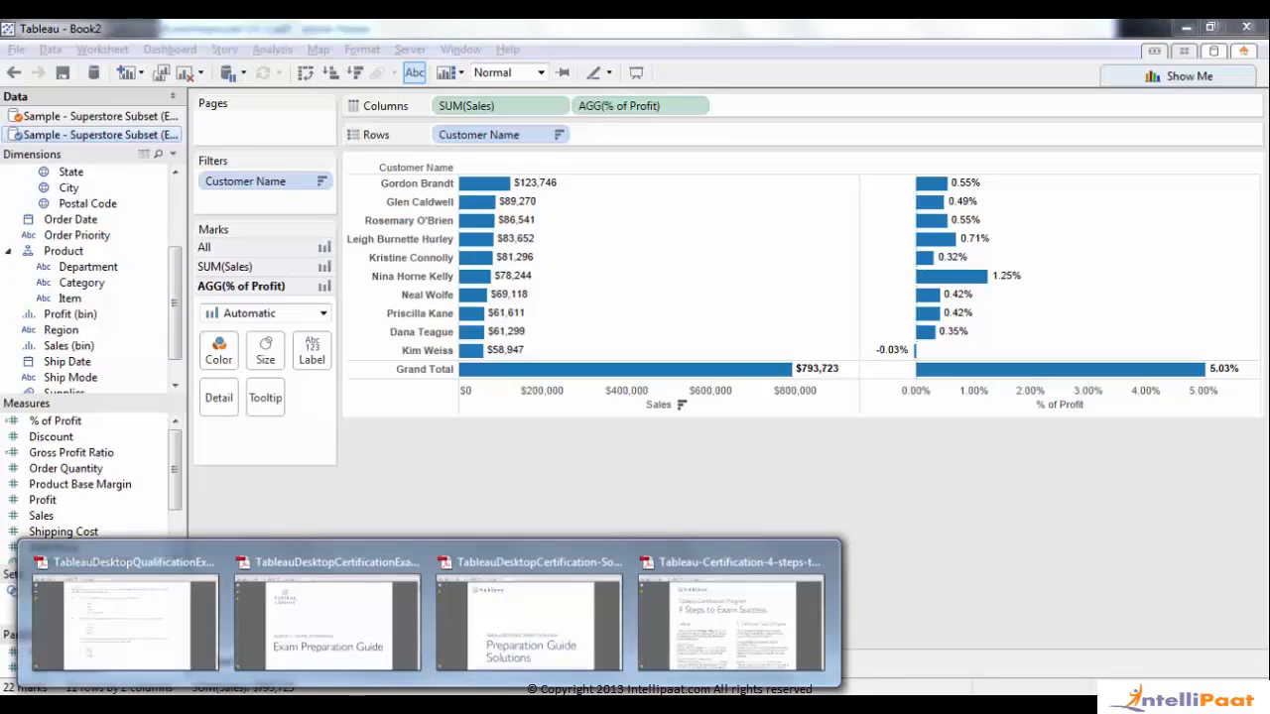
click(206, 610)
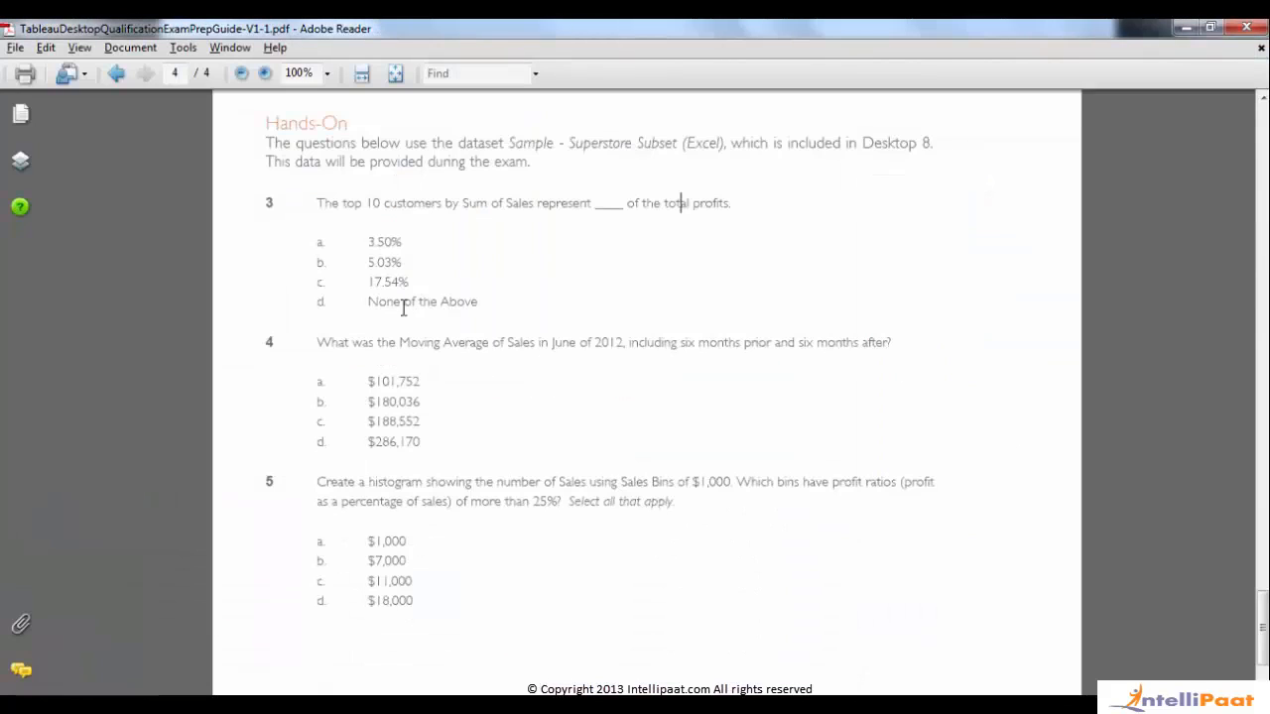
mouse_move(396, 261)
mouse_down()
mouse_move(354, 260)
mouse_move(373, 256)
mouse_up()
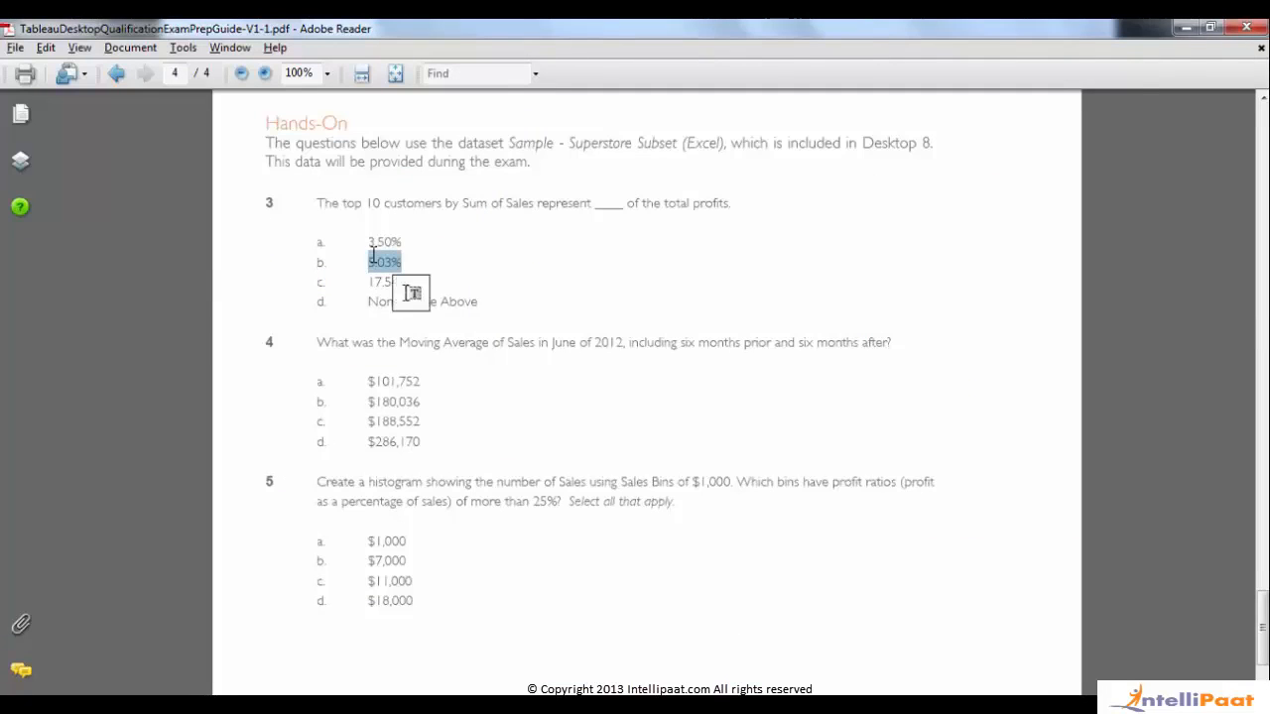
click(606, 382)
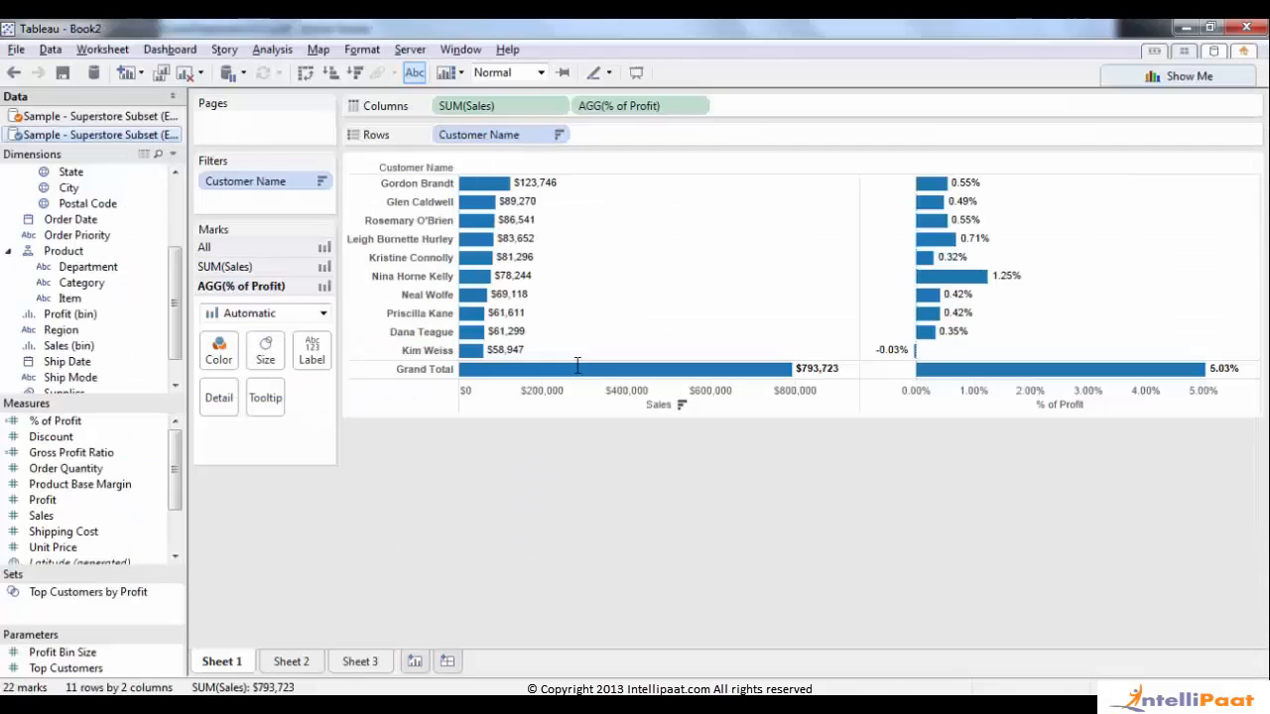
Open Sheet 2 and check the date level options of the Order Date field on Columns, leaving them unchanged.
click(291, 661)
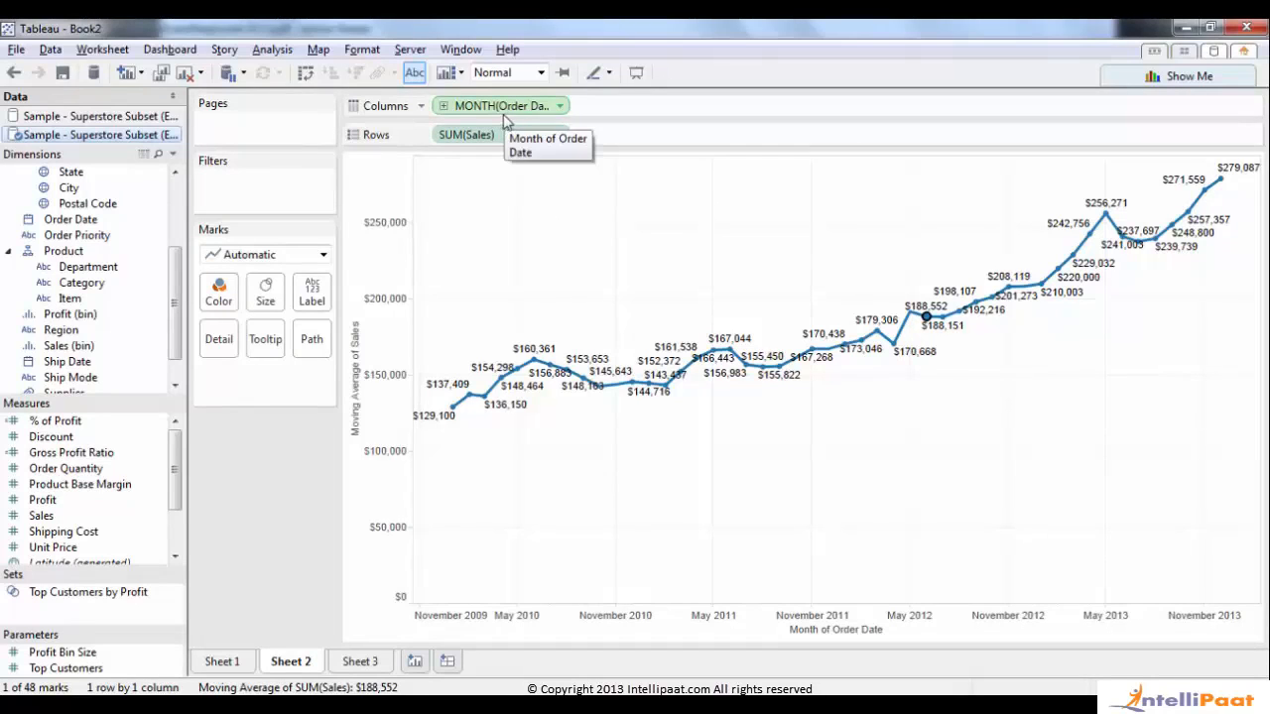
click(561, 106)
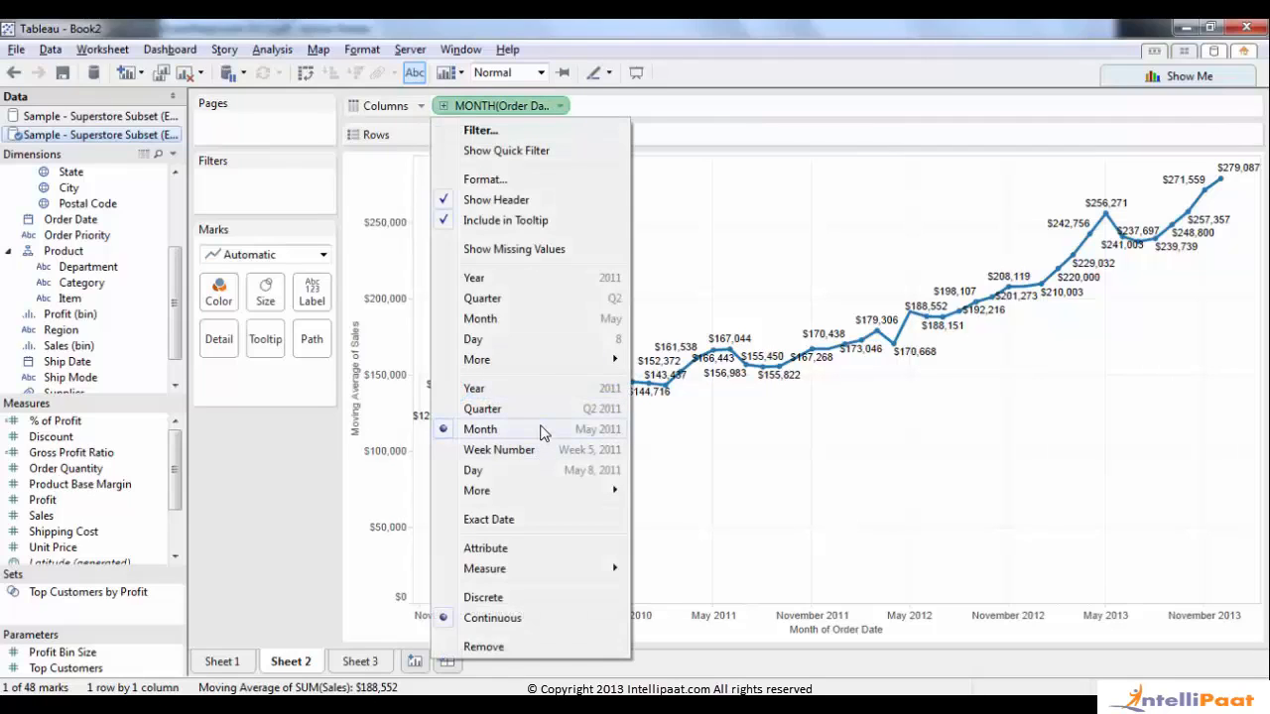
click(731, 286)
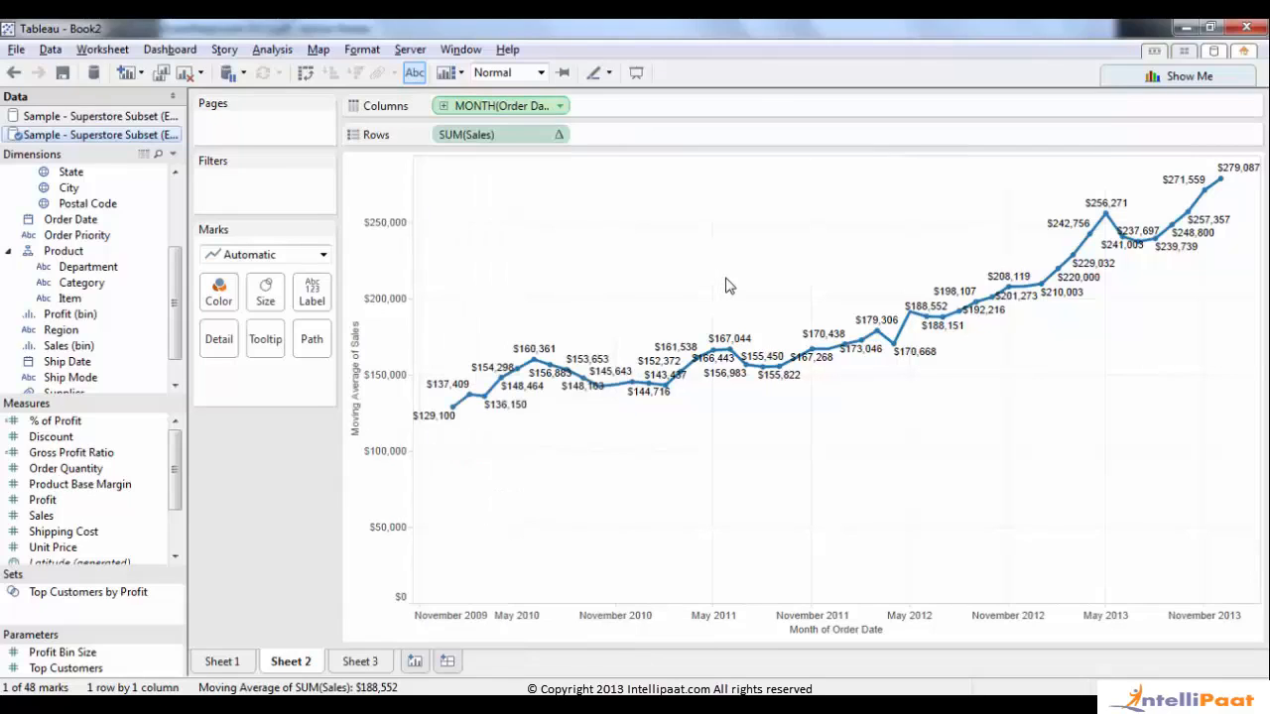
Review the moving average options and table calculation settings of SUM(Sales) on Rows, and close the dialog with the settings unchanged.
click(561, 135)
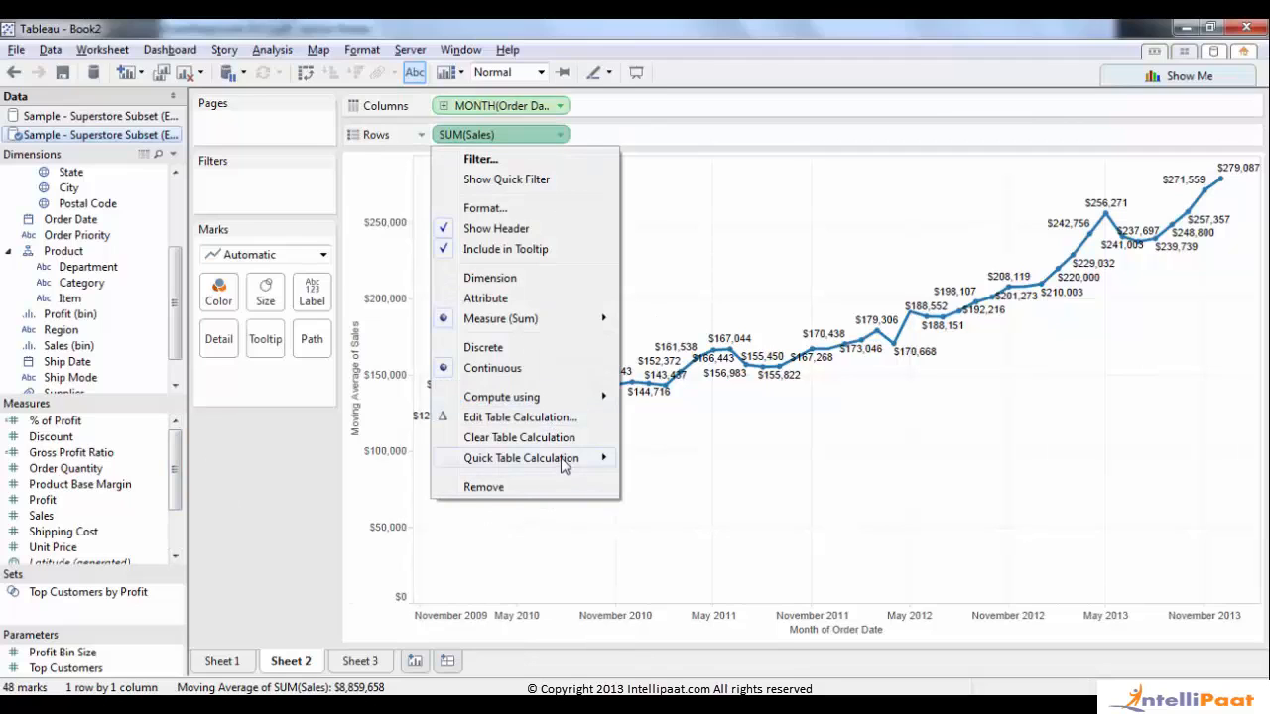
mouse_move(563, 459)
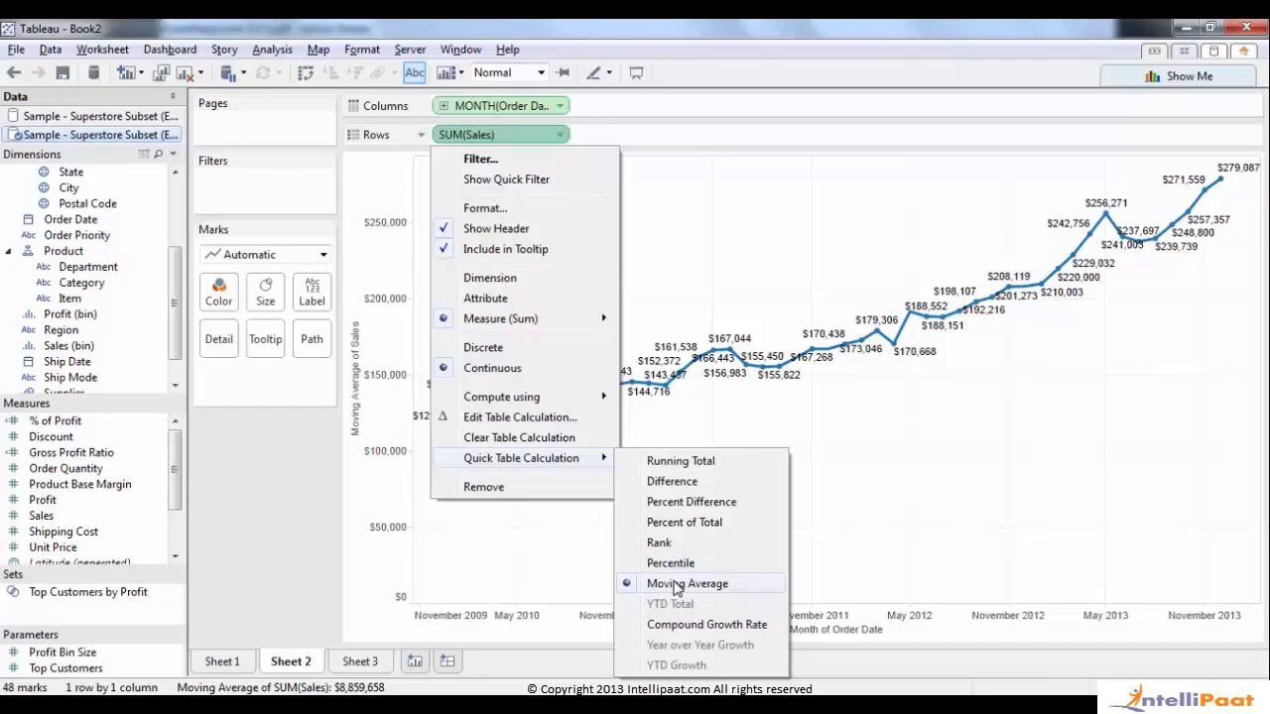
click(537, 417)
double_click(506, 365)
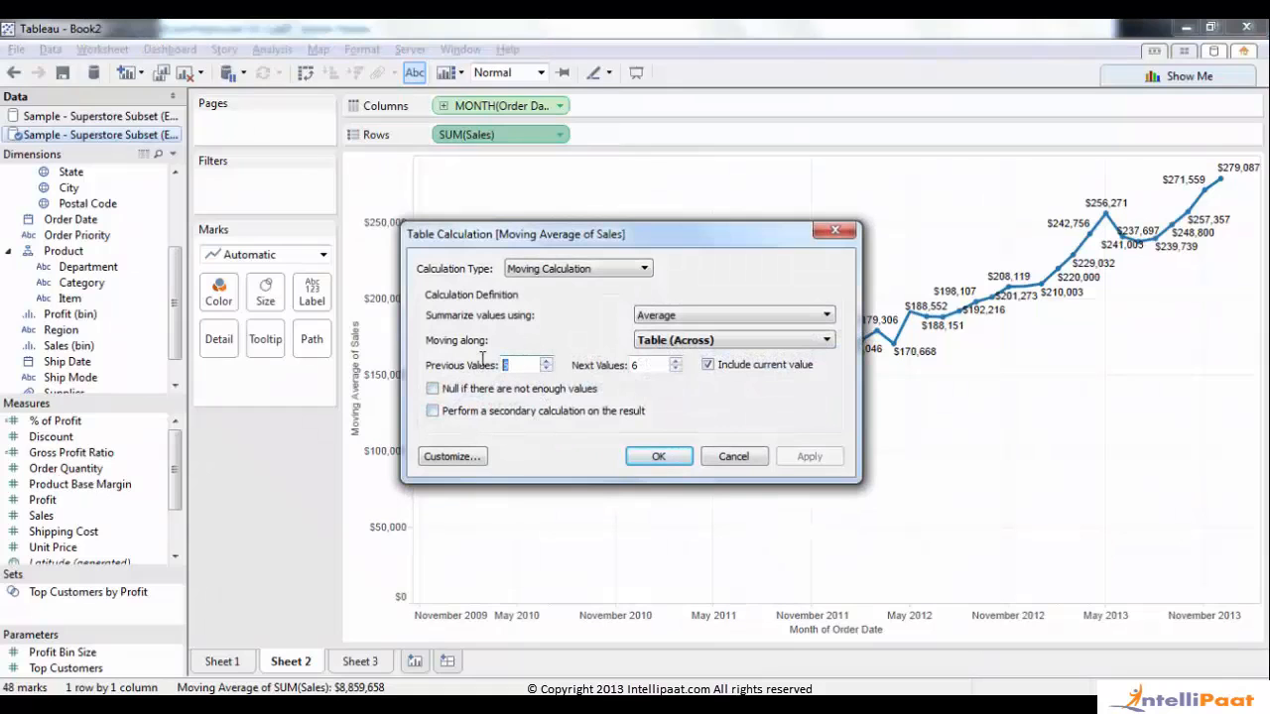
click(680, 456)
Switch to the exam prep guide in Adobe Reader, highlight question 4's six months prior and after condition, and return to Tableau.
key(alt+Tab)
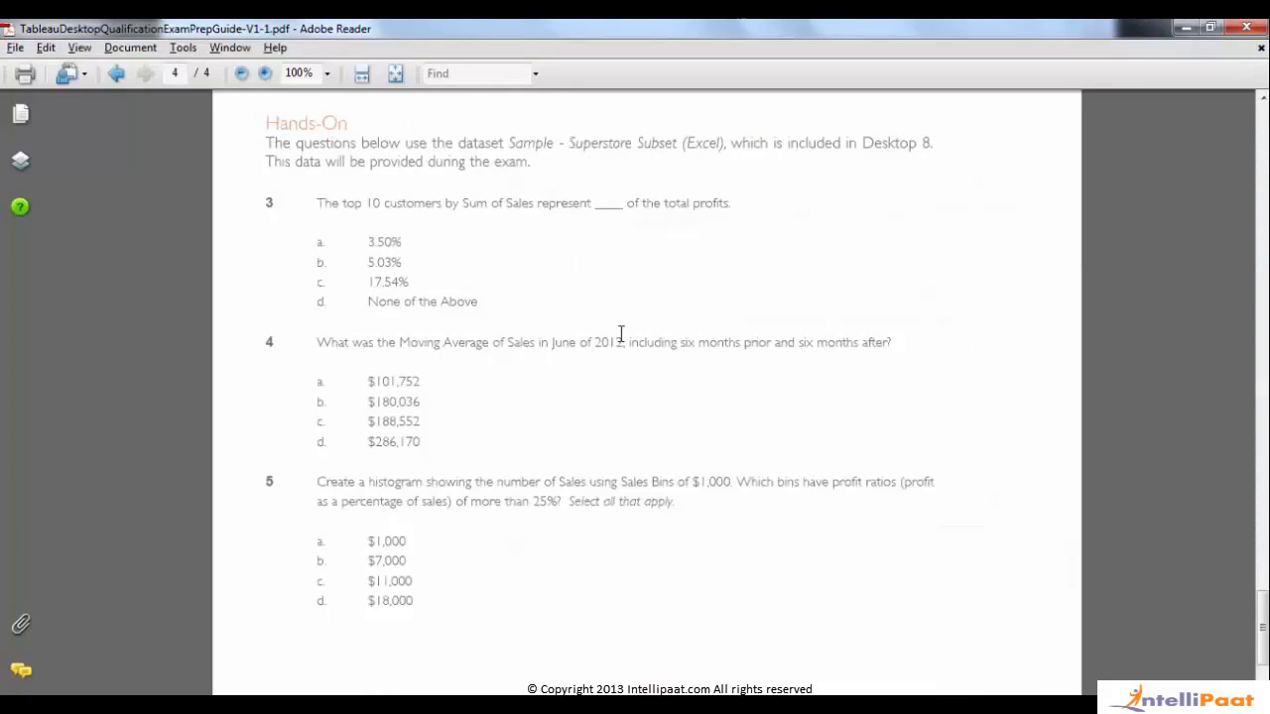
drag(666, 342, 851, 332)
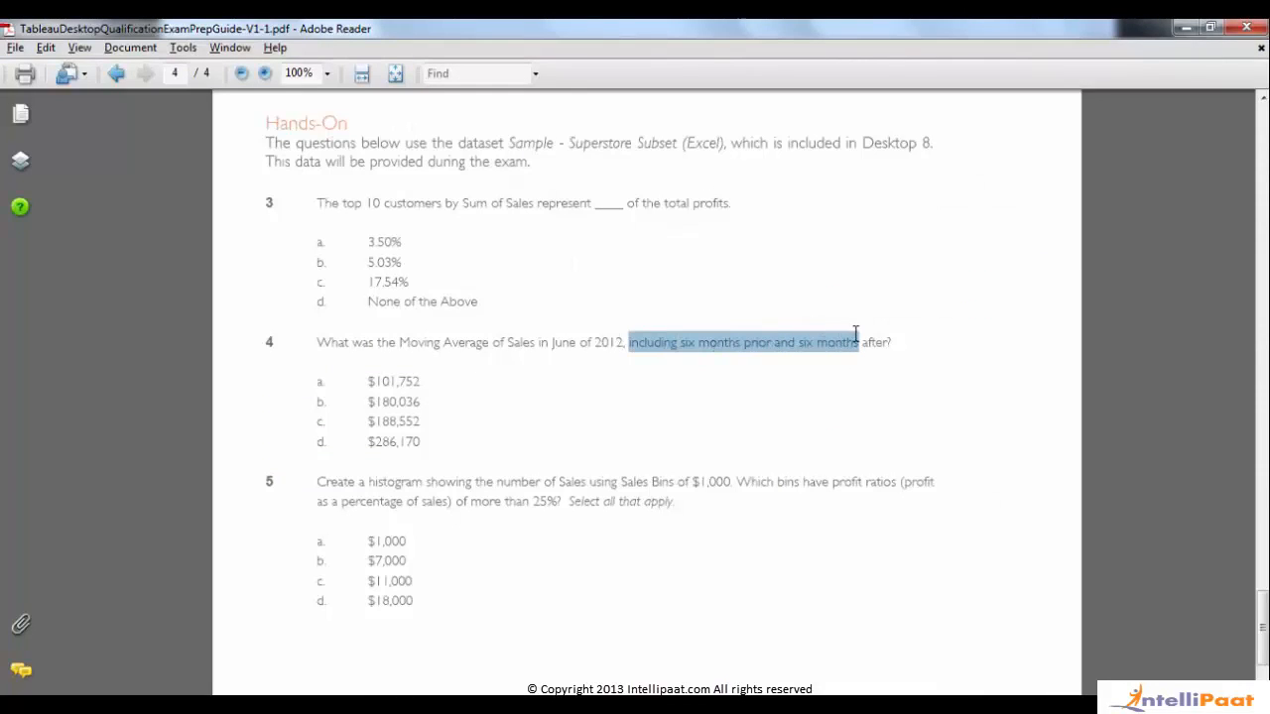
click(631, 382)
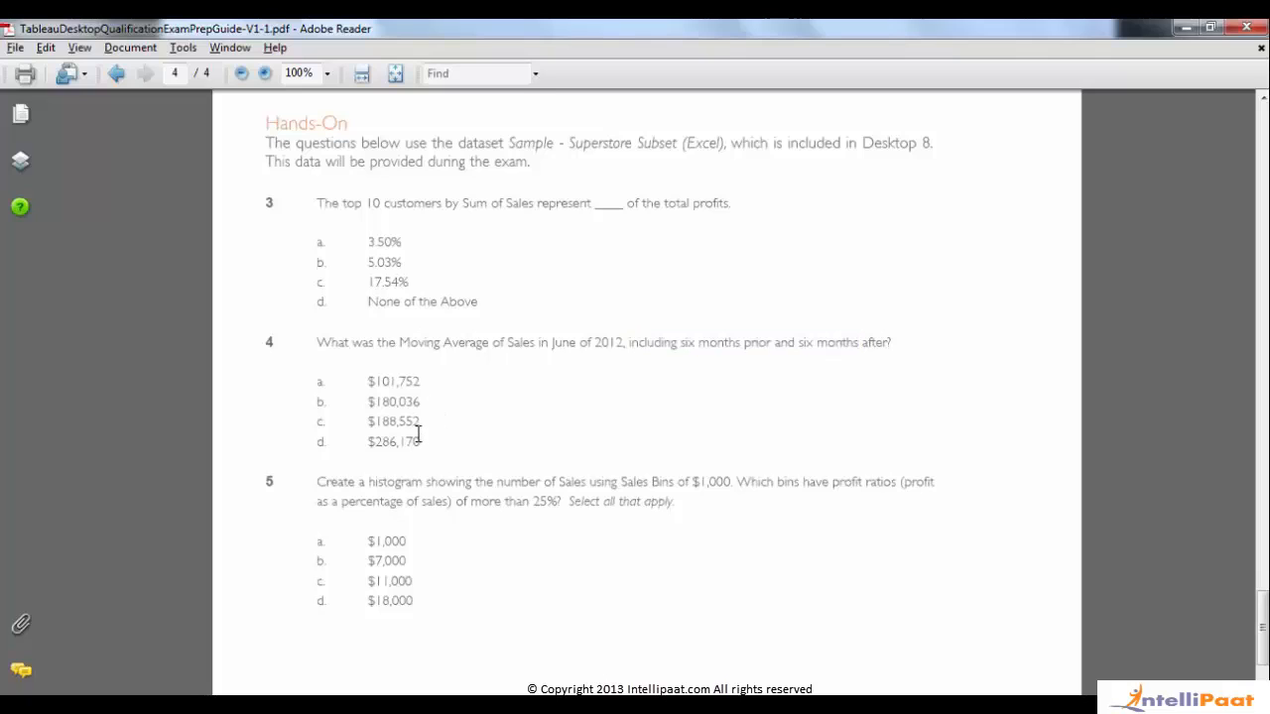
key(alt+Tab)
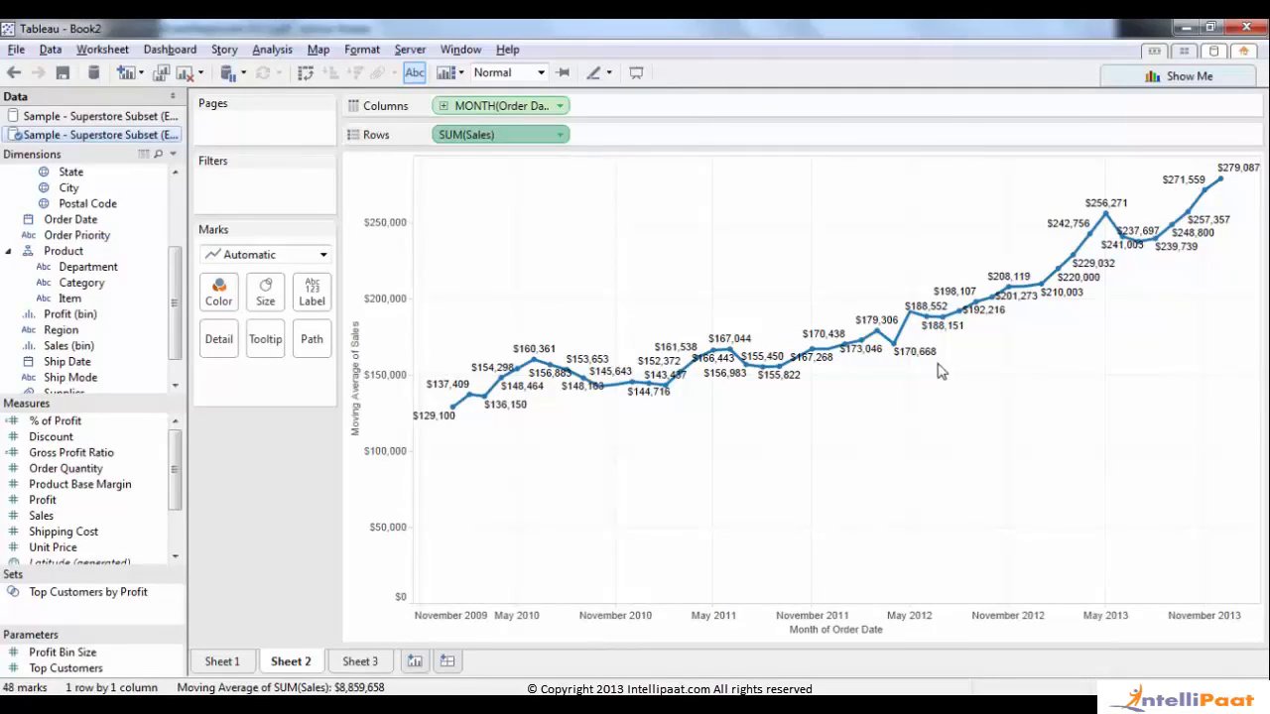
Inspect the June 2012 point on the moving average line and highlight the matching answer c, $188,552, in the Adobe Reader guide.
mouse_move(923, 324)
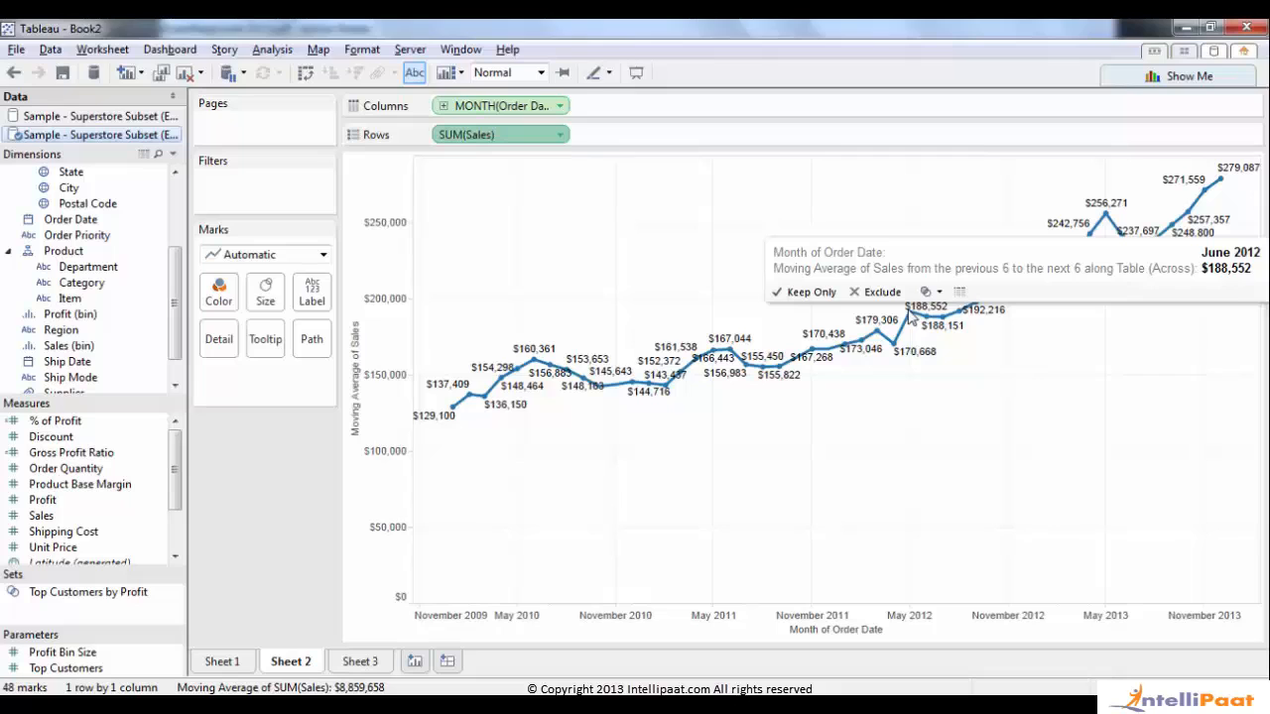
key(alt+Tab)
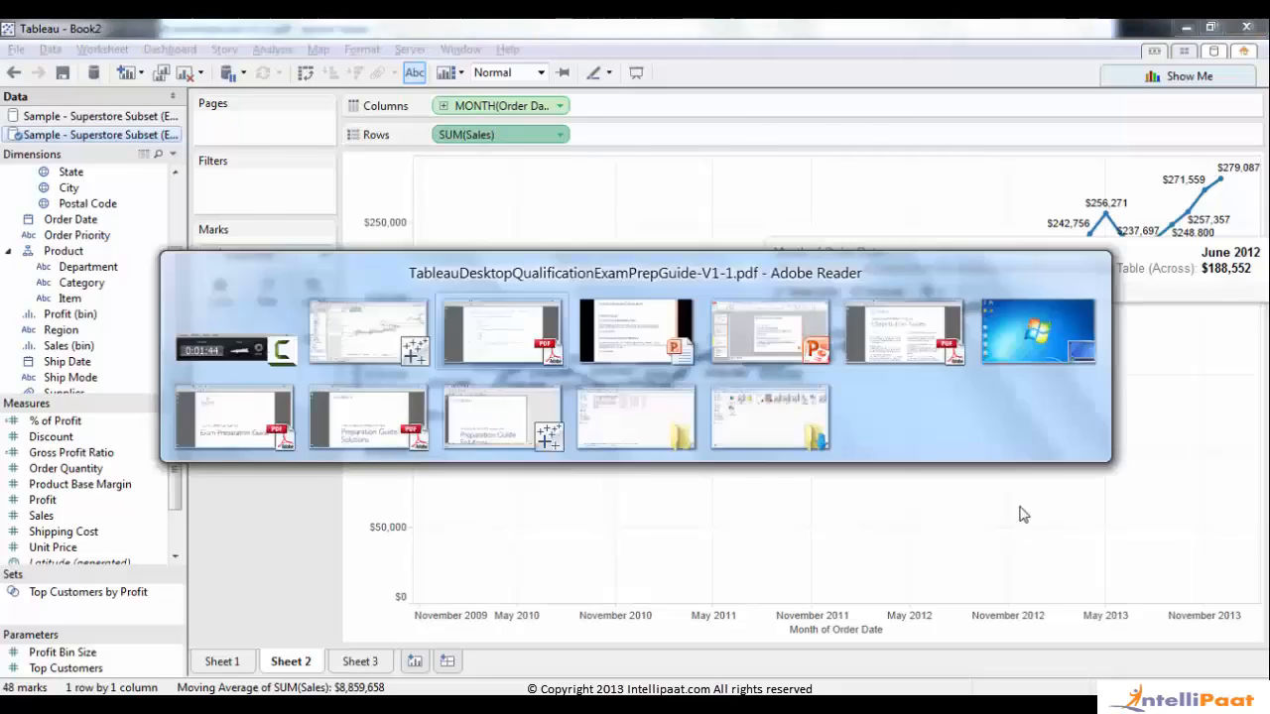
double_click(398, 417)
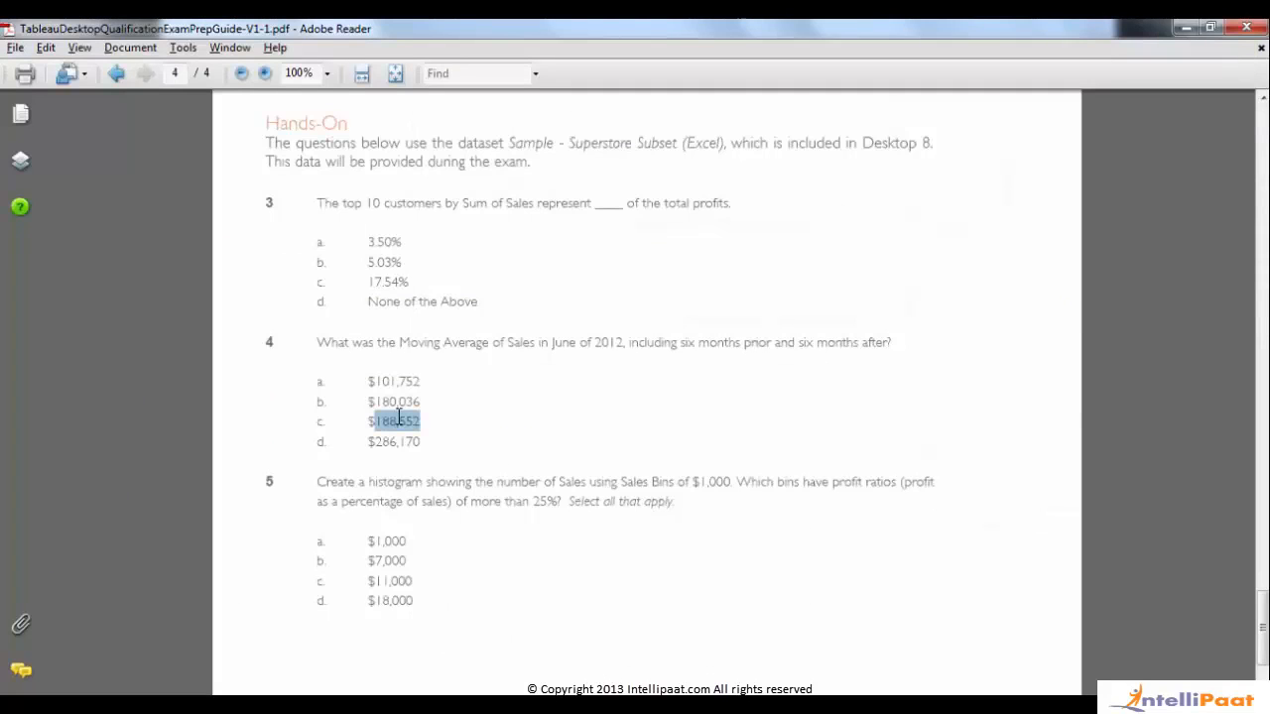
click(447, 440)
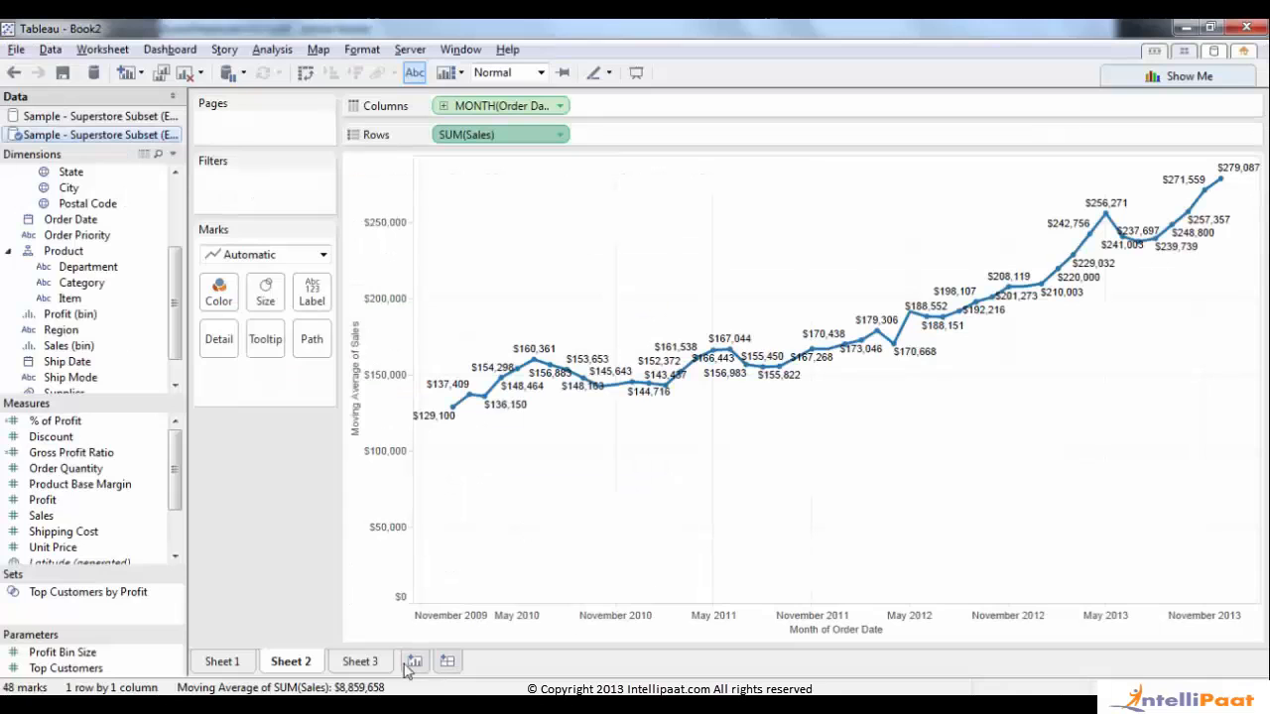
Open Sheet 3 in Tableau, check the Sales measure's bin creation option, and review the Sales (bin) settings without changes.
click(369, 663)
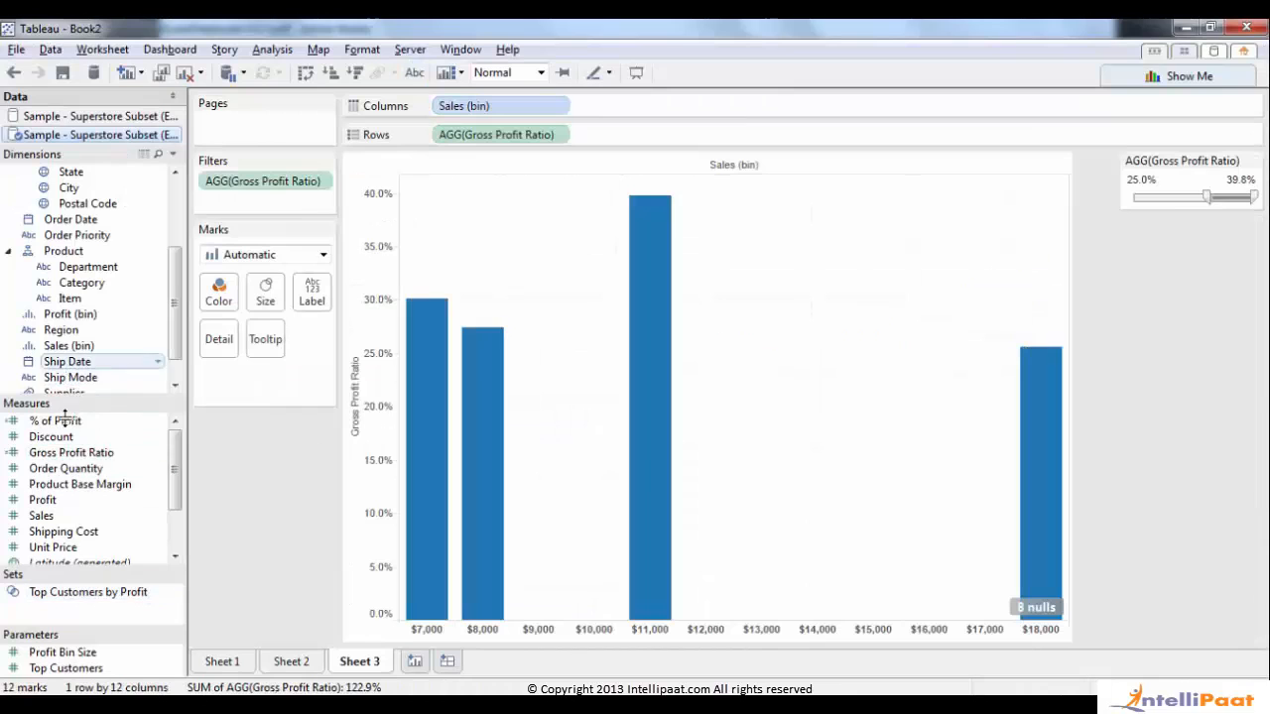
click(45, 518)
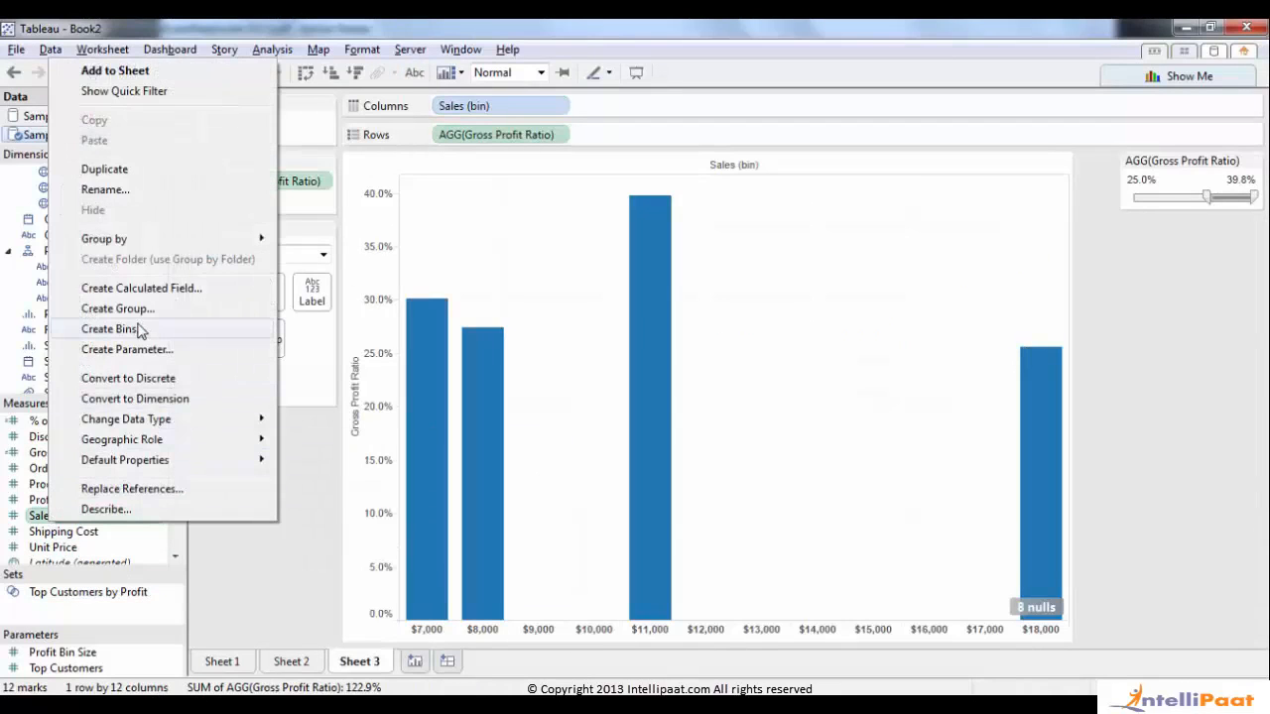
click(277, 617)
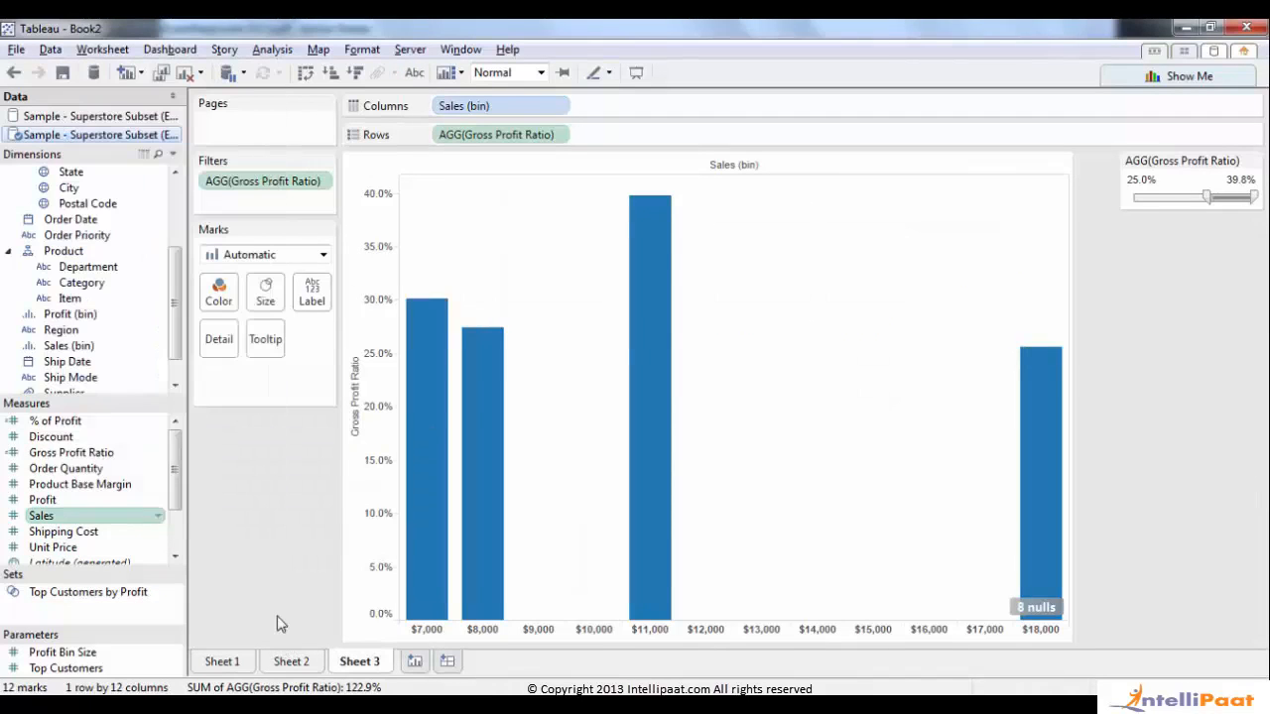
right_click(74, 351)
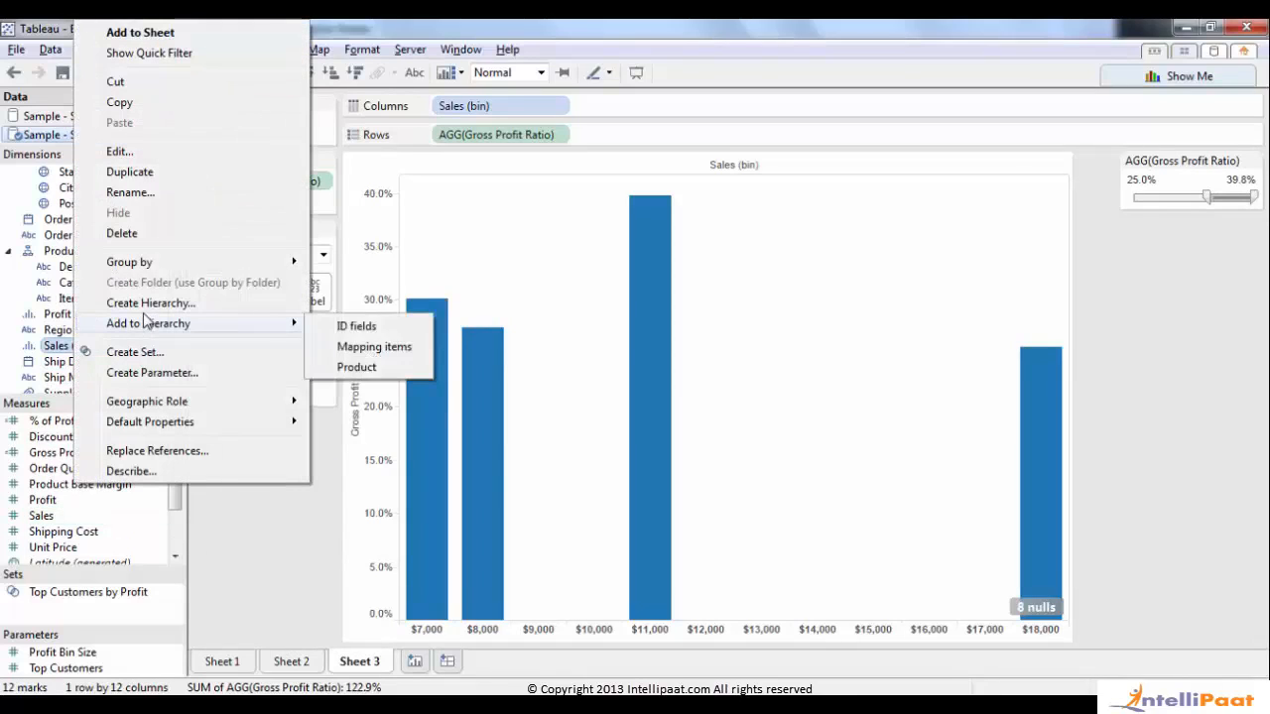
click(116, 153)
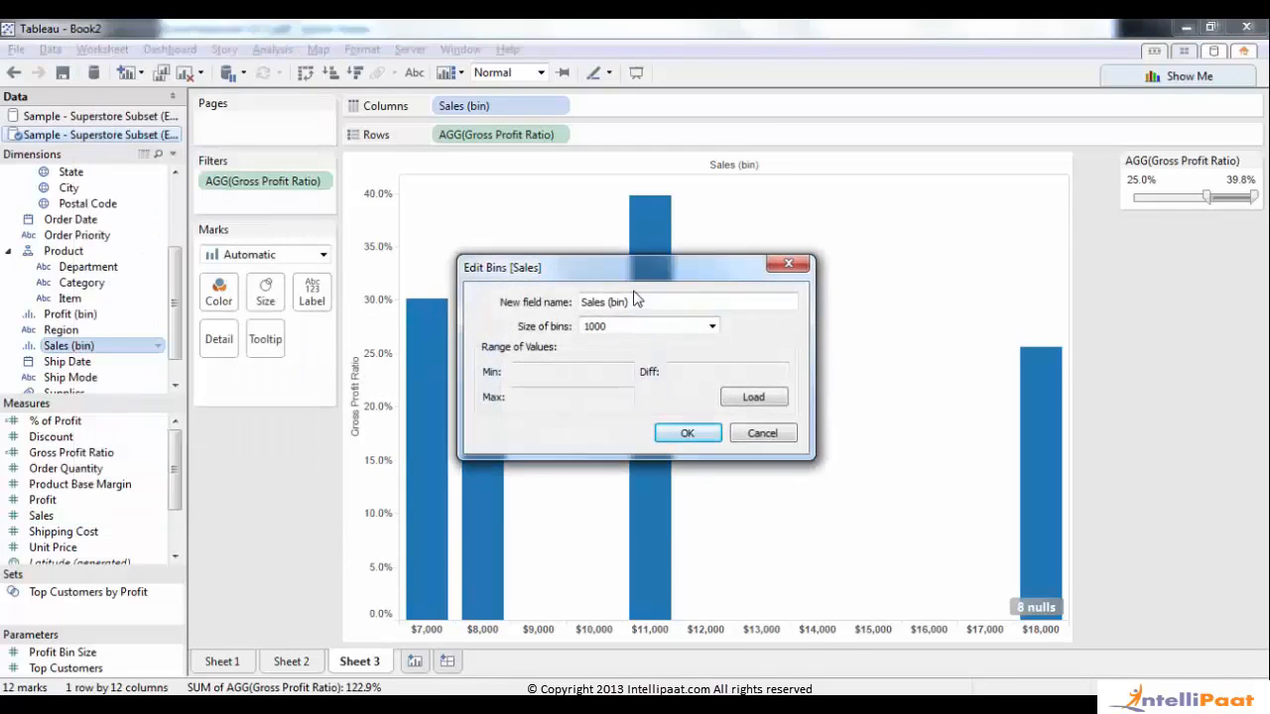
click(780, 437)
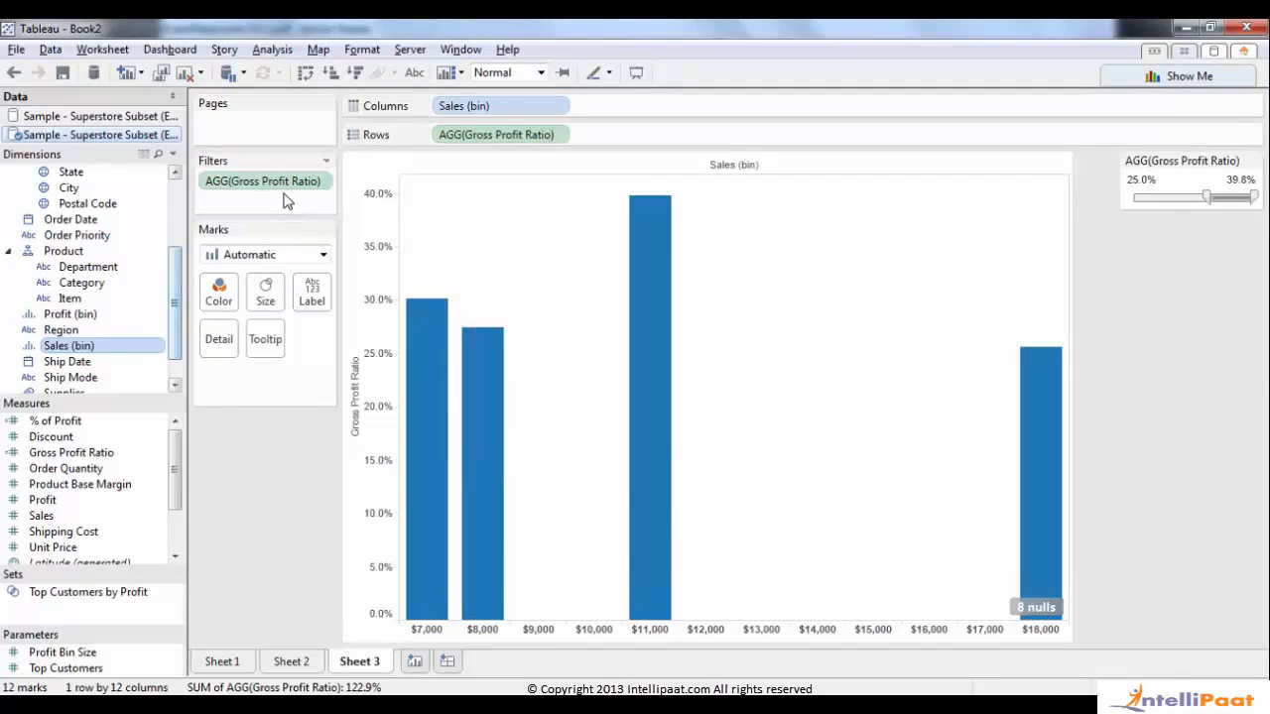
Review the formula of the Gross Profit Ratio calculated field and close the editor without changes.
click(60, 455)
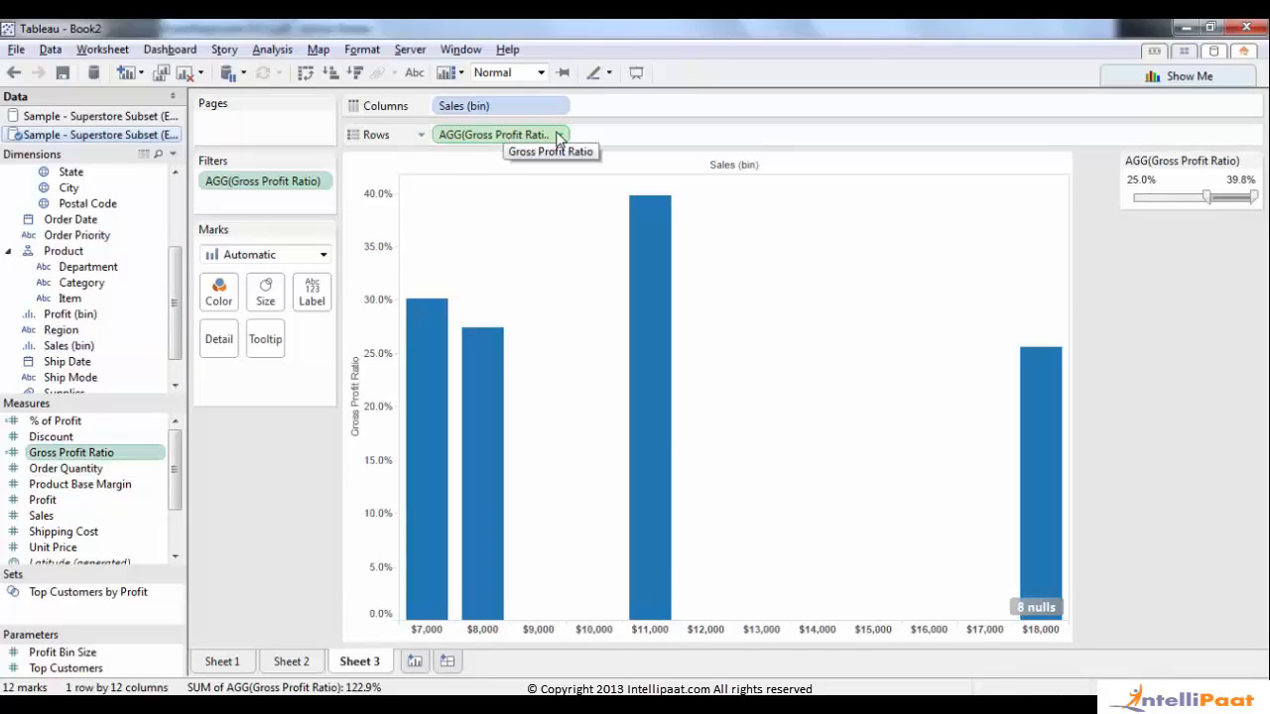
right_click(74, 458)
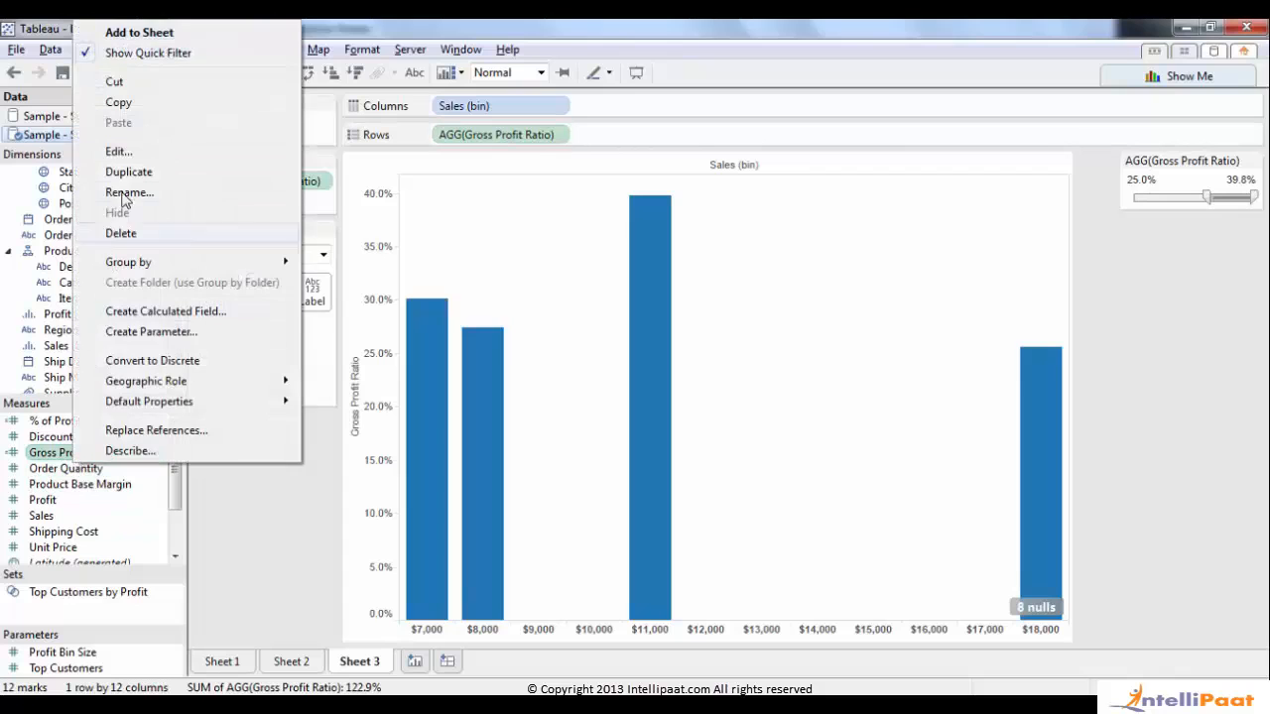
click(109, 150)
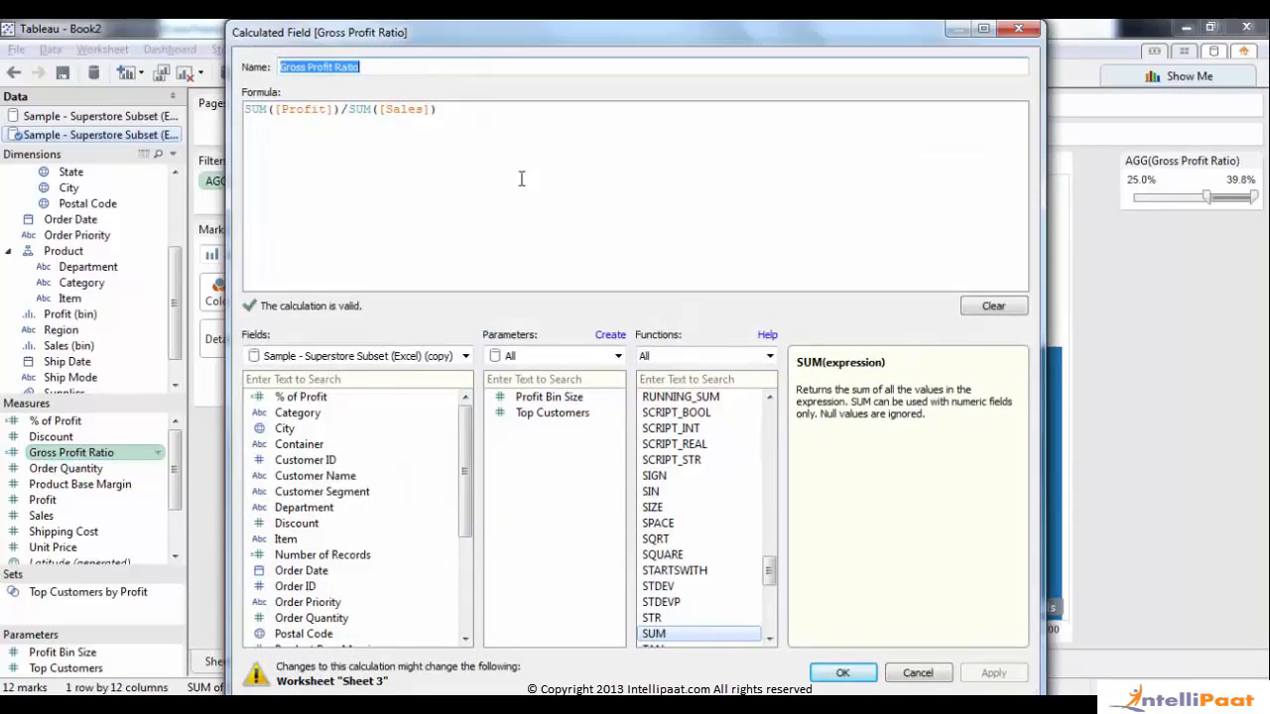
click(918, 672)
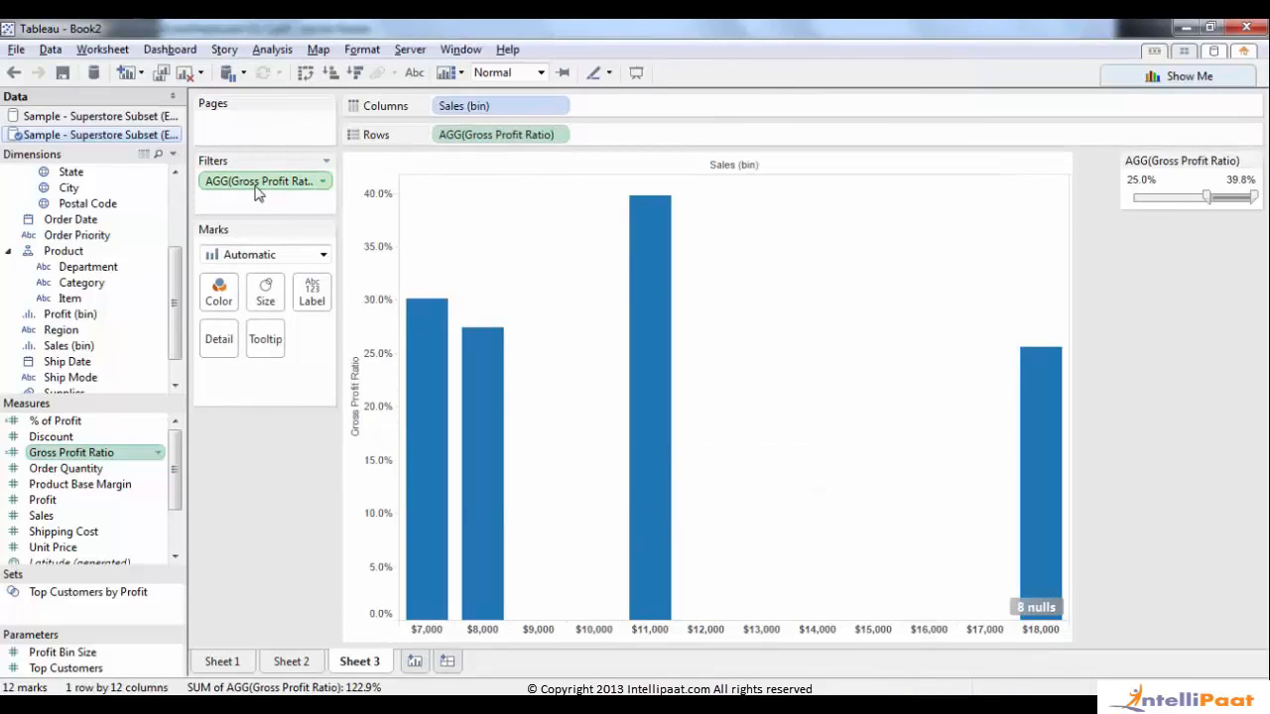
Check the lower limit of the Gross Profit Ratio quick filter against question 5 in Adobe Reader, leaving the filter unchanged.
click(1164, 180)
click(1181, 290)
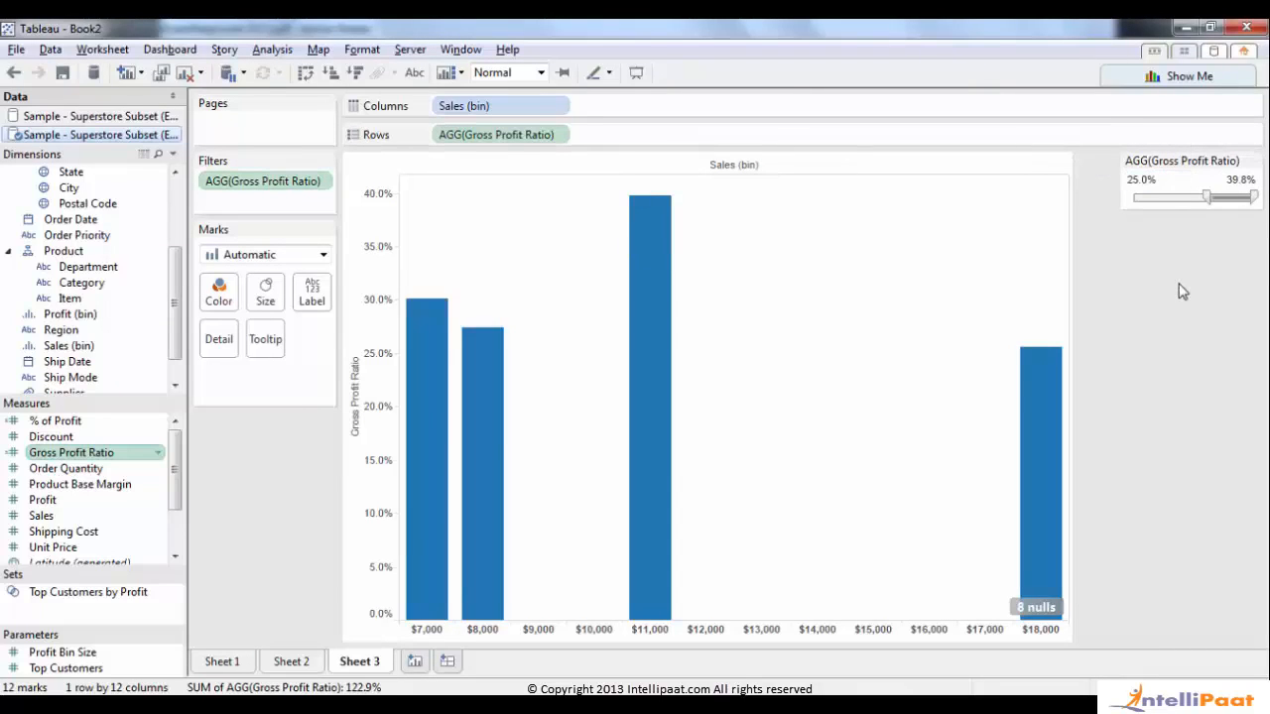
key(alt+Tab)
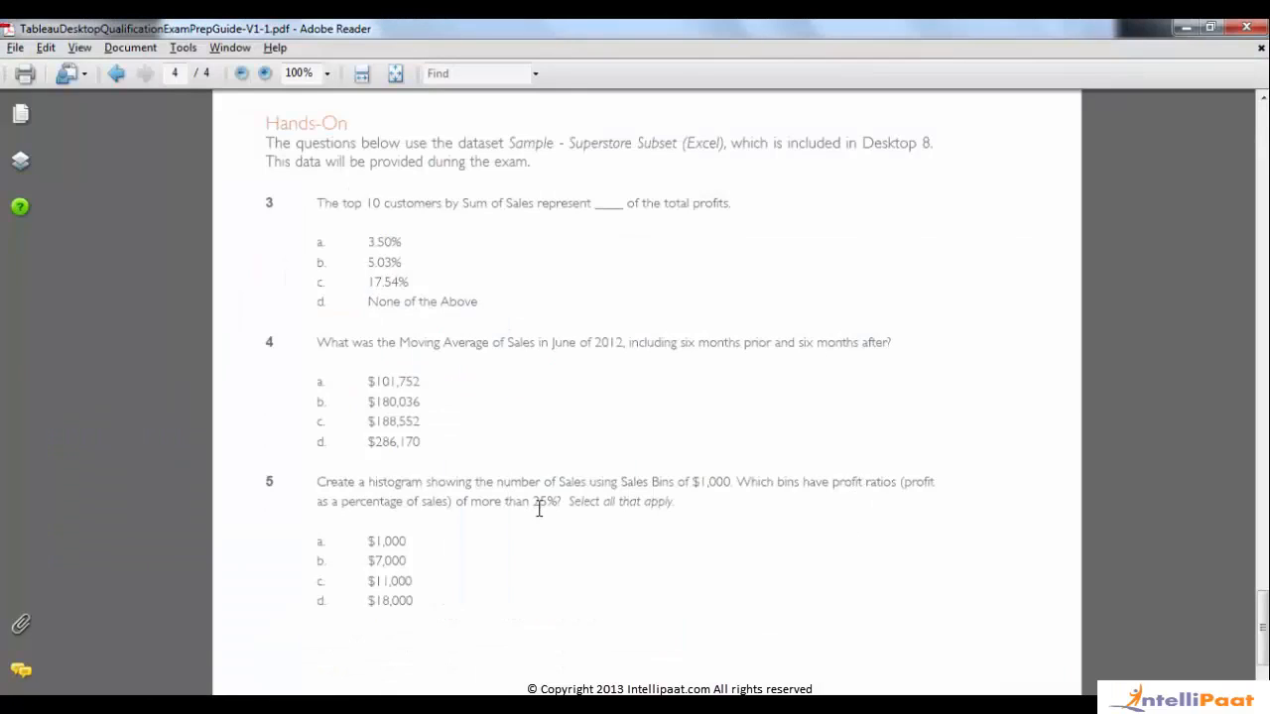
key(alt+Tab)
click(1131, 180)
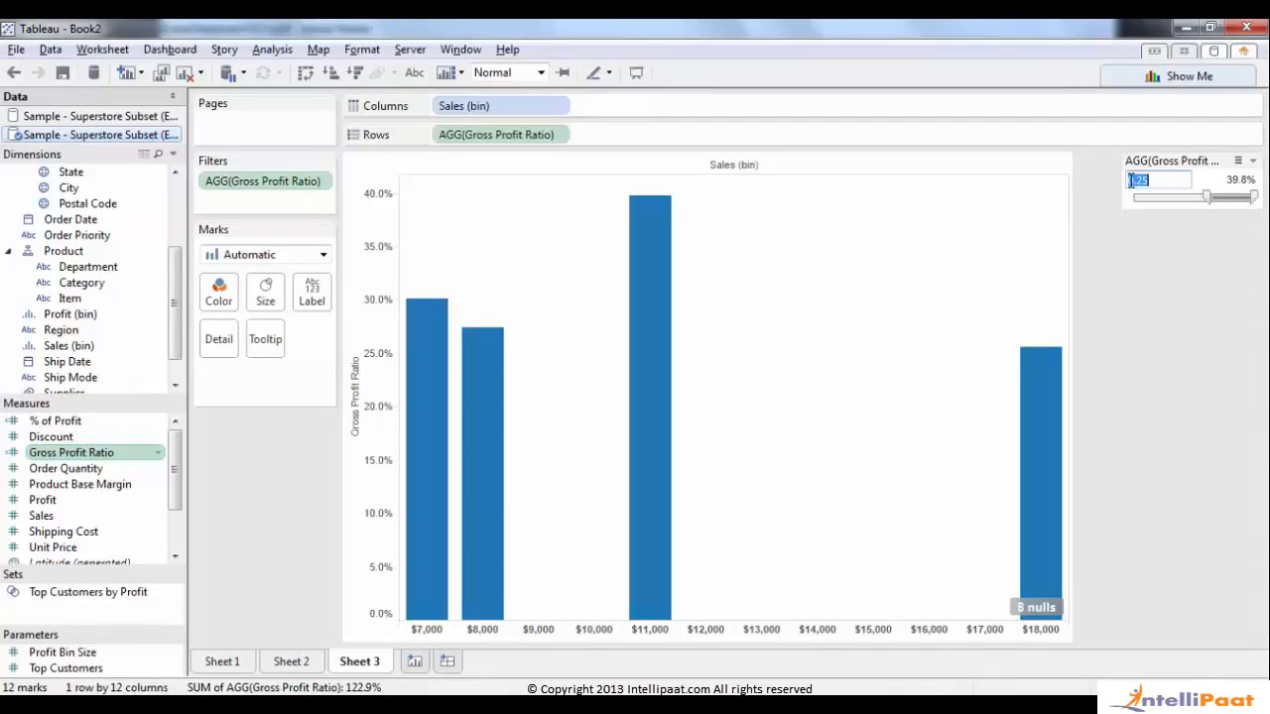
click(1139, 179)
click(1187, 287)
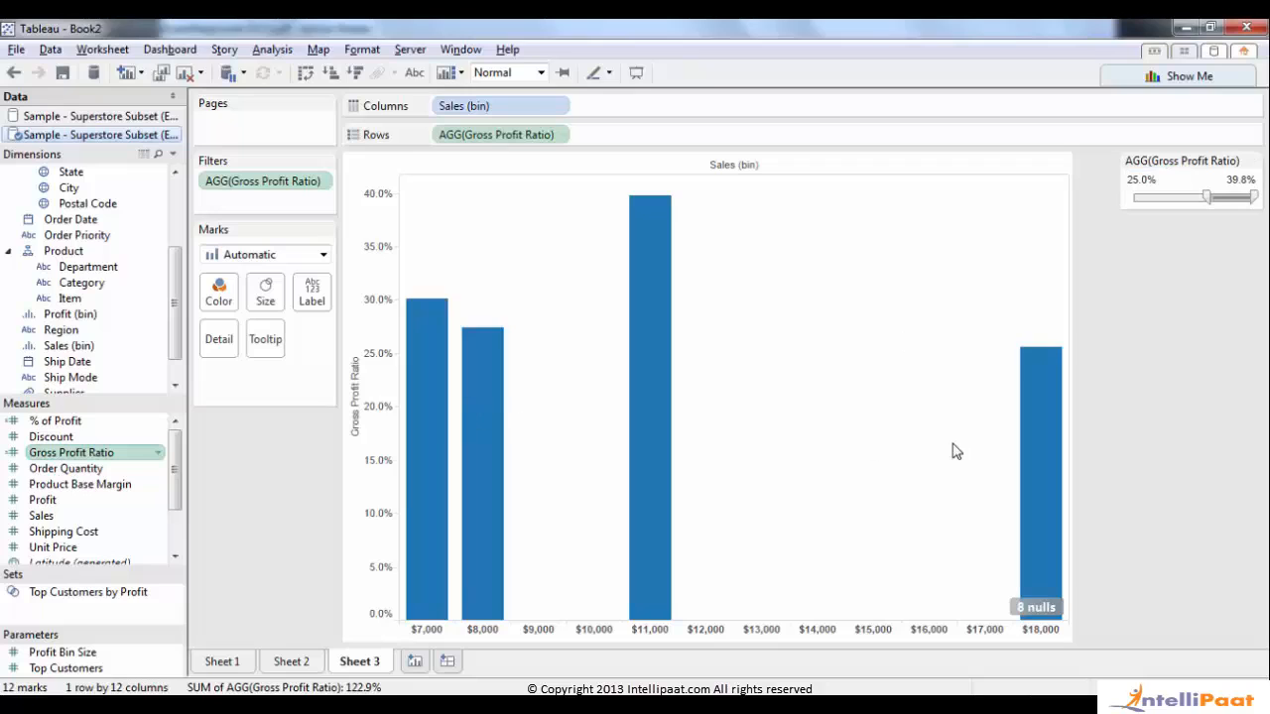
Set the Gross Profit Ratio filter's minimum to 26% and compare the remaining bins with question 5's answers in Adobe Reader.
key(alt+Tab)
key(alt+Tab)
click(1140, 180)
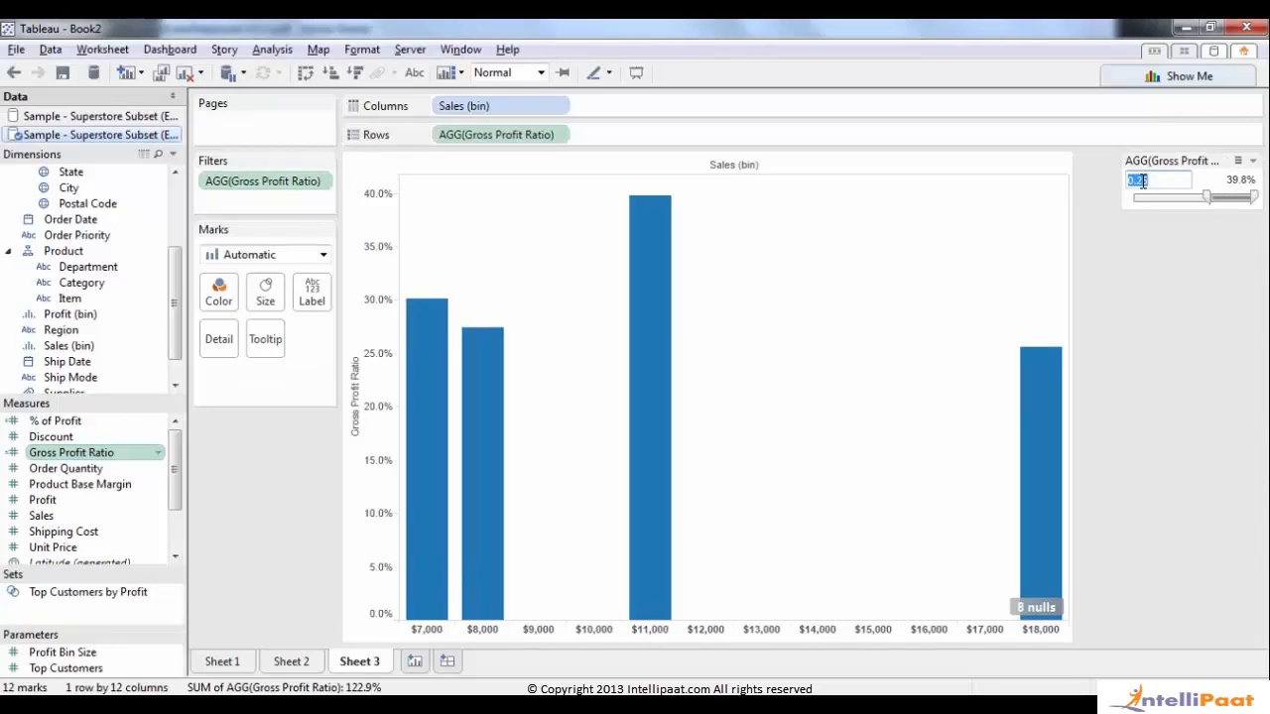
key(BackSpace)
key(Return)
key(alt+Tab)
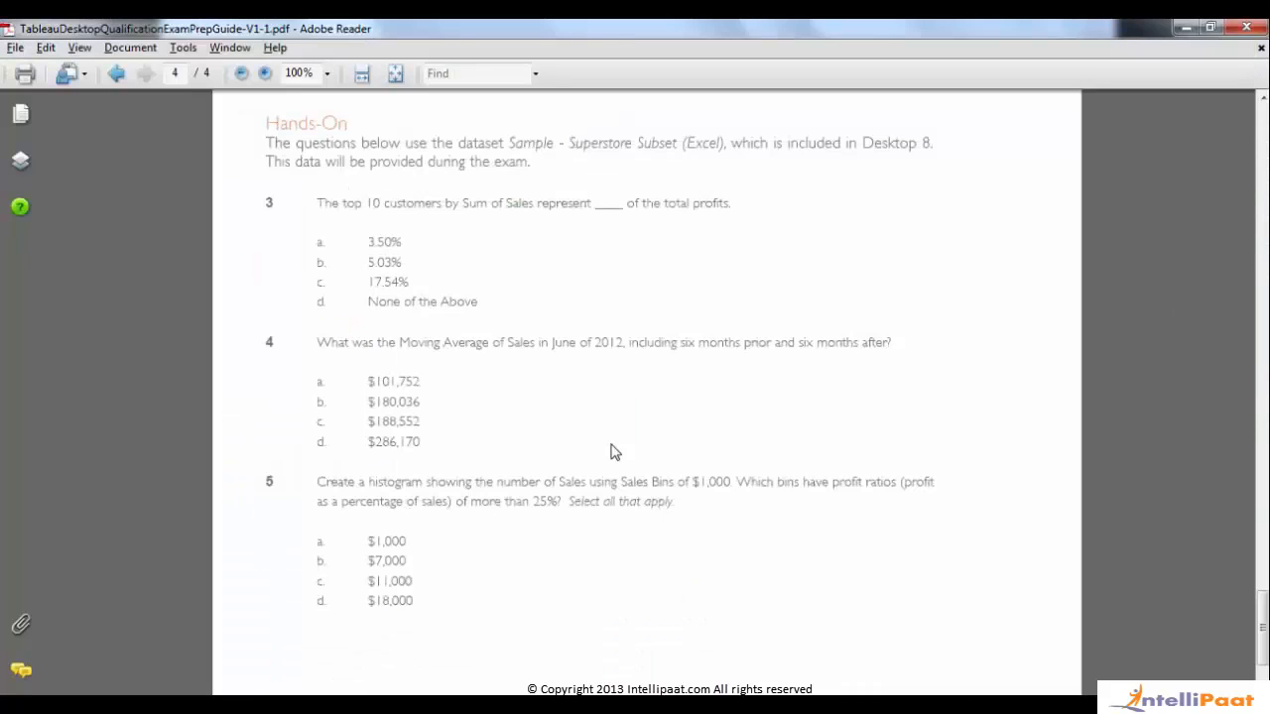
key(alt+Tab)
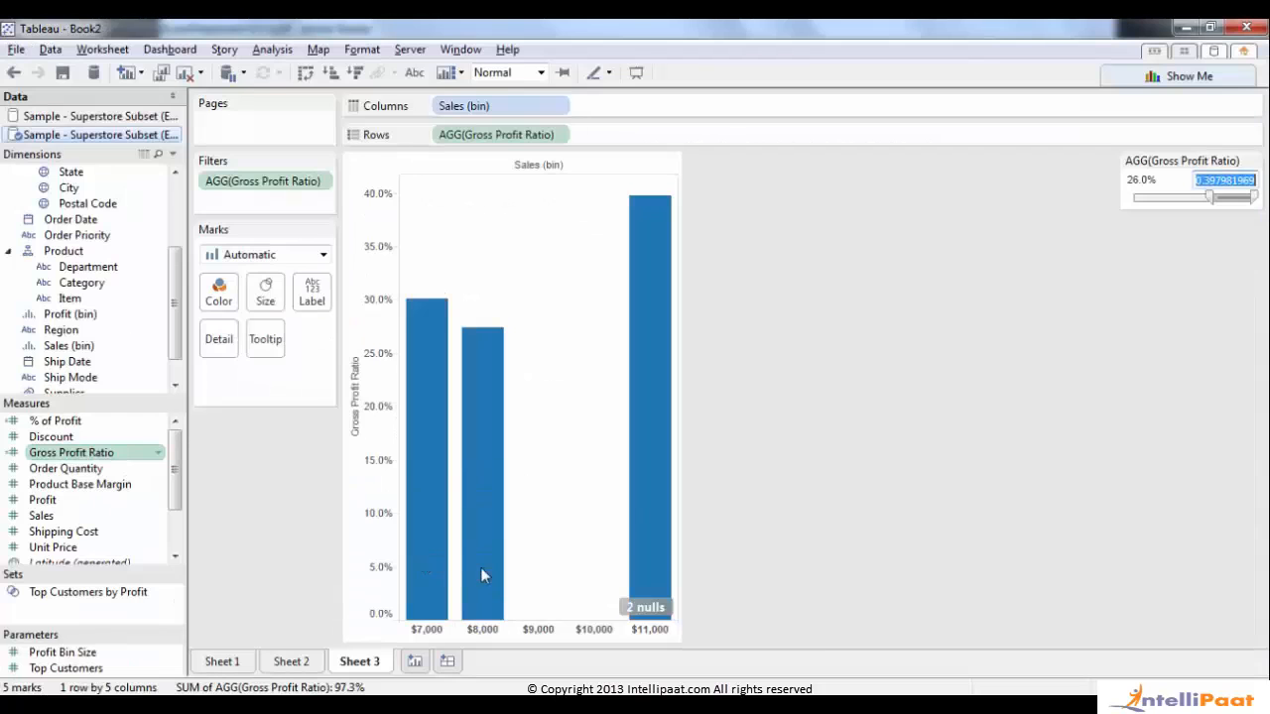
key(alt+Tab)
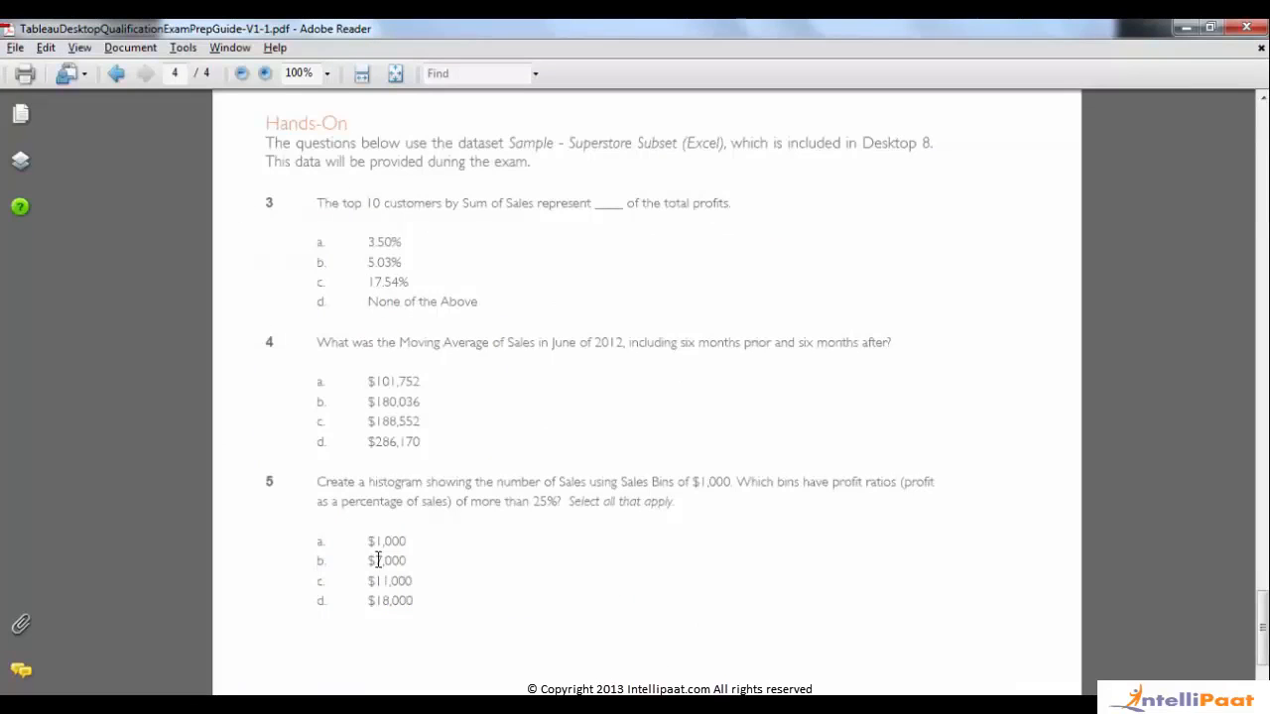
key(alt+Tab)
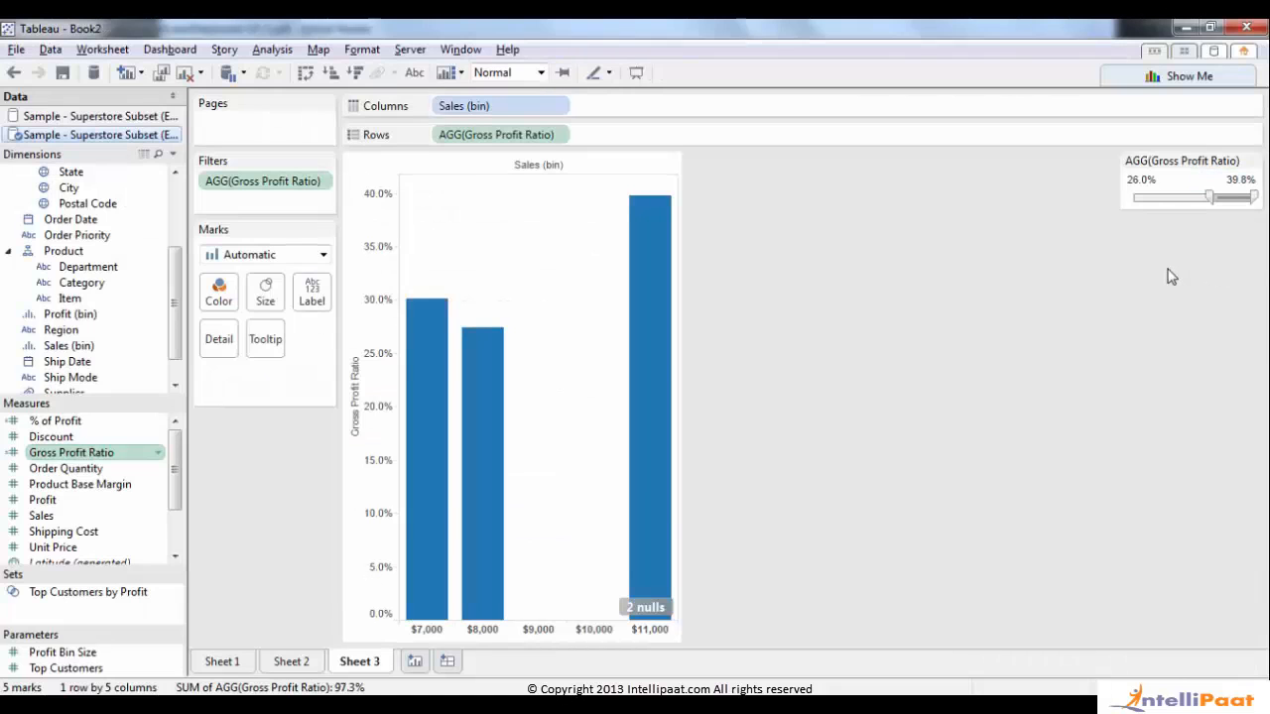
Recheck question 5 in Adobe Reader and set the Gross Profit Ratio filter's minimum to .25 in Tableau.
key(alt+Tab)
key(alt+Tab)
click(1139, 181)
key(BackSpace)
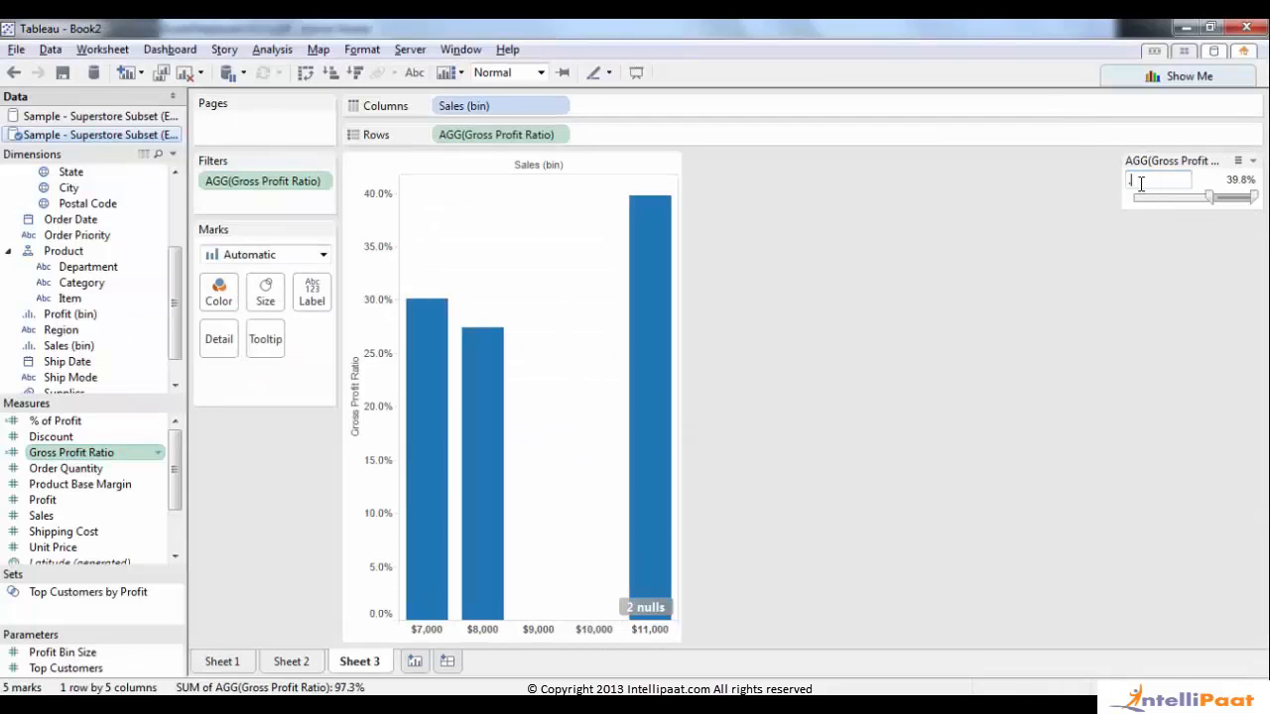
text(.25)
key(Return)
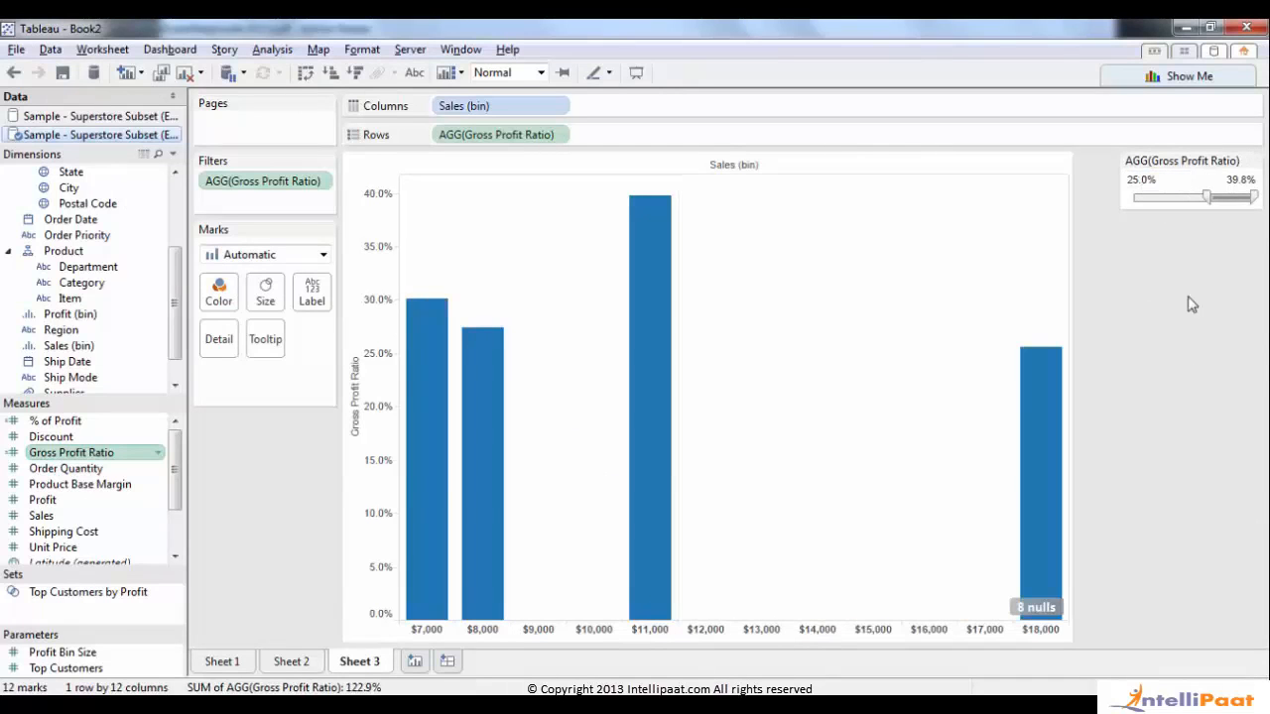
Compare the bins in the Sheet 3 histogram with the answer options of question 5 in the Adobe Reader guide.
key(alt+Tab)
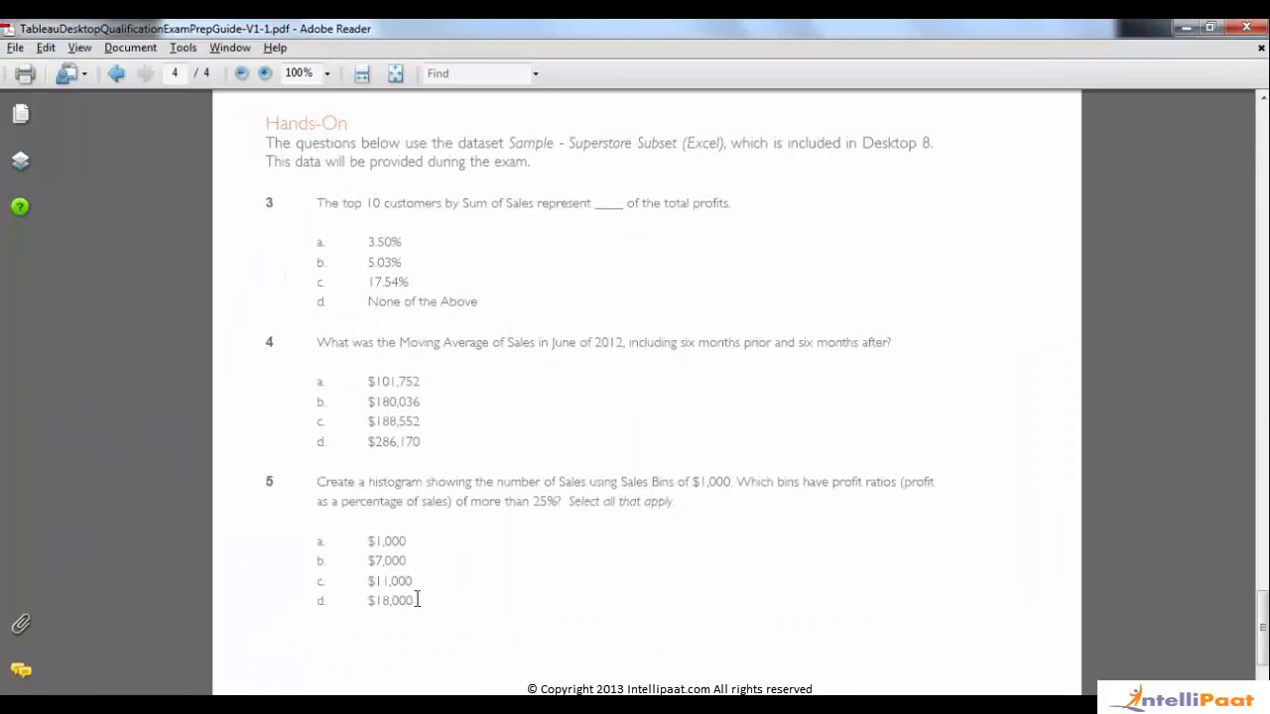
key(alt+Tab)
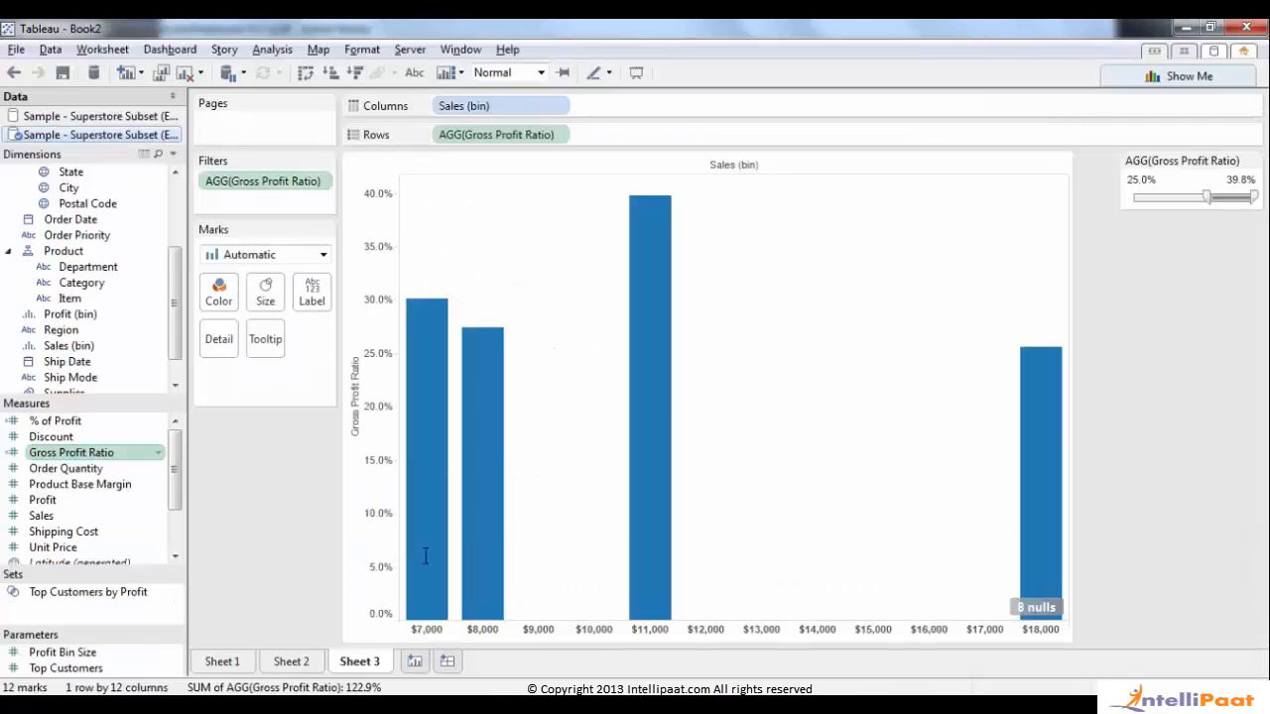
key(alt+Tab)
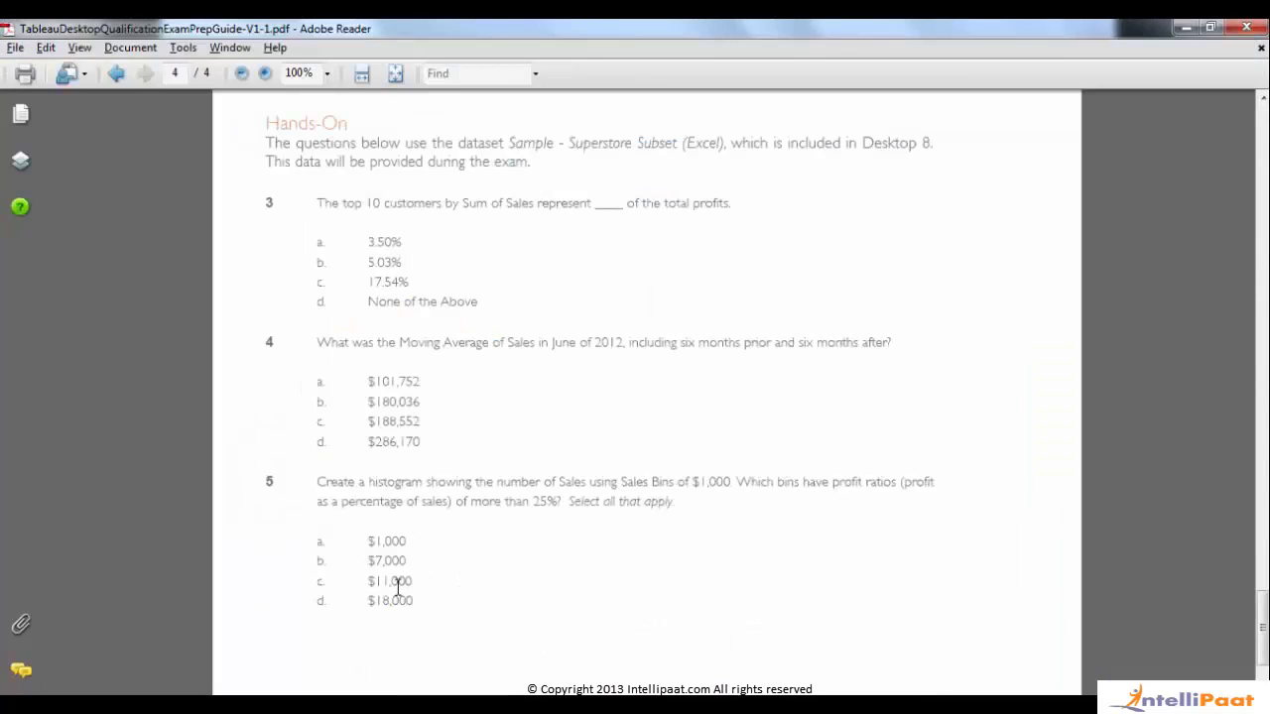